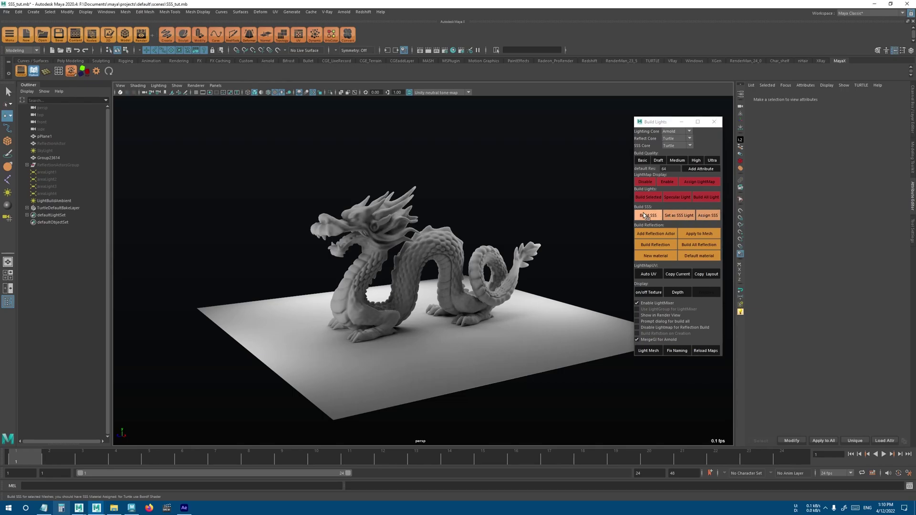
- Create an area light, place it up beside the dragon's head, and set it as an SSS light
left_click(442, 247)
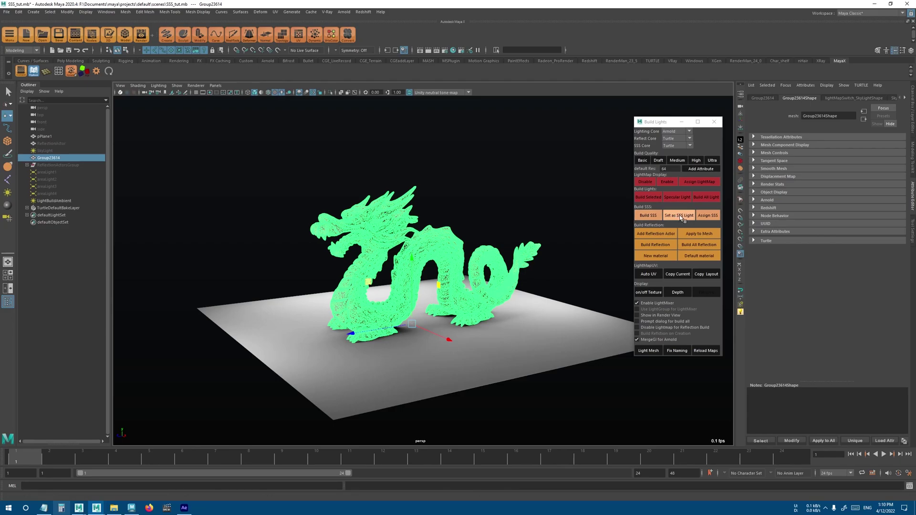
left_click(510, 178)
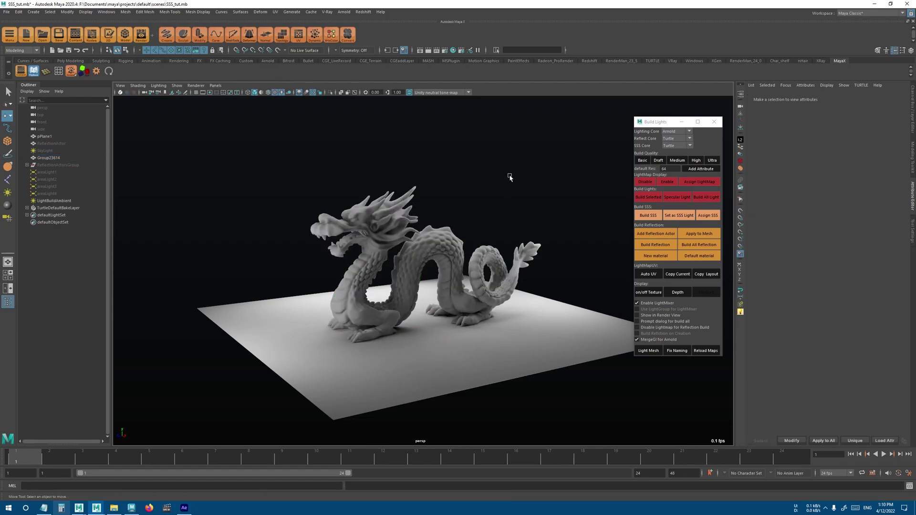
left_click(8, 192)
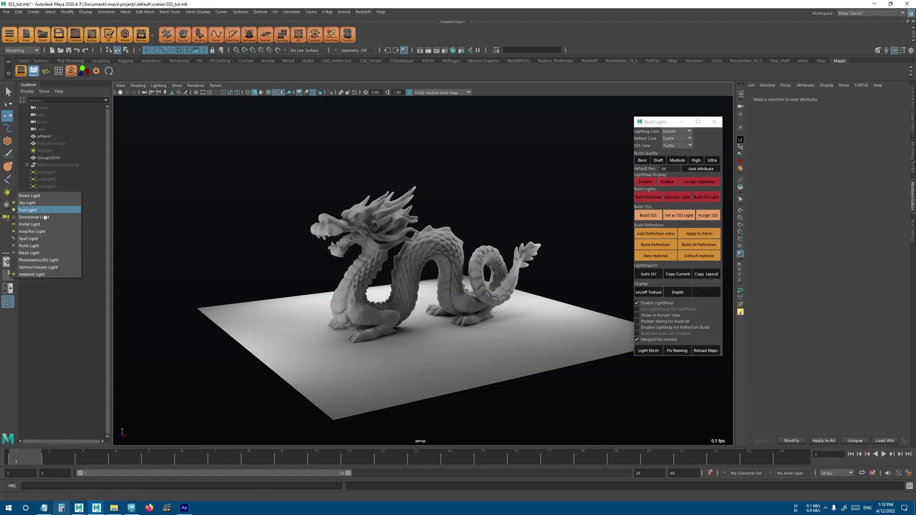
left_click(47, 233)
left_click_drag(423, 321, 255, 186)
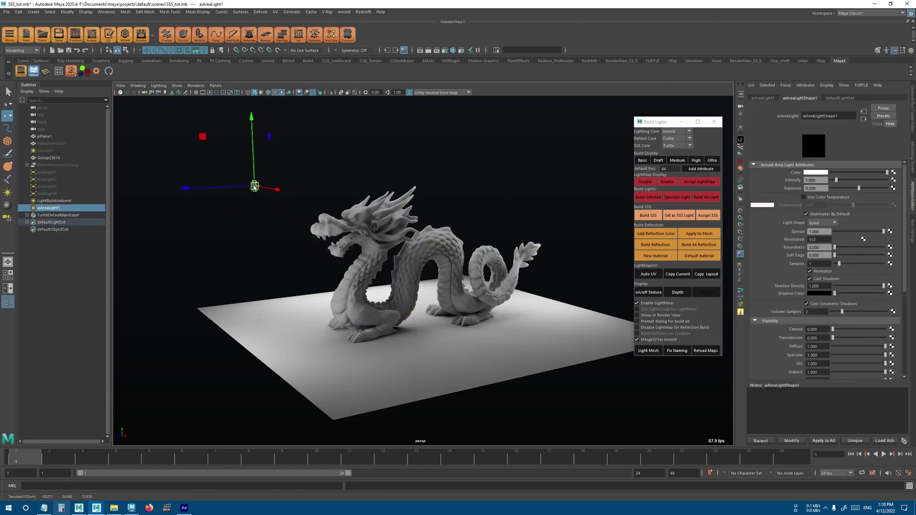
left_click(679, 215)
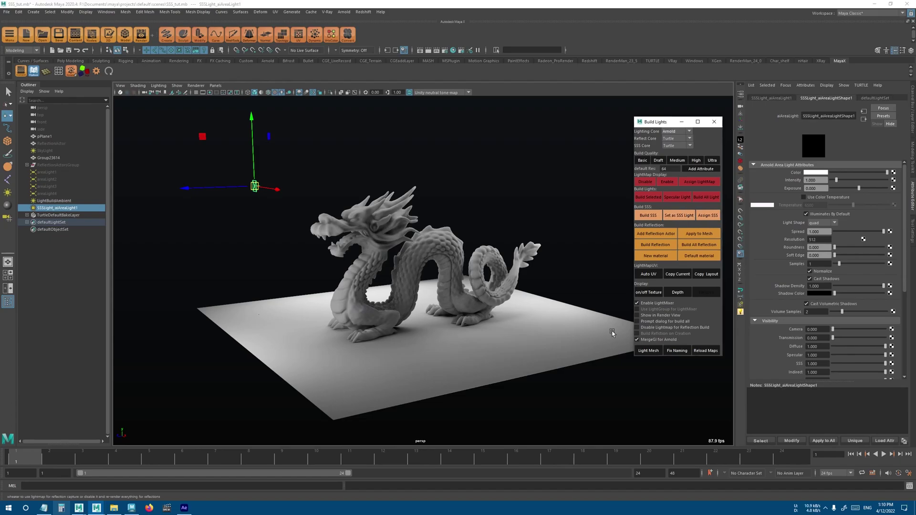
- Enlarge and rotate the SSS area light beside the dragon, and delete it
key("r")
mouse_move(254, 187)
left_mouse_down()
mouse_move(242, 200)
mouse_move(306, 200)
mouse_move(207, 218)
mouse_move(261, 193)
left_mouse_up()
key("e")
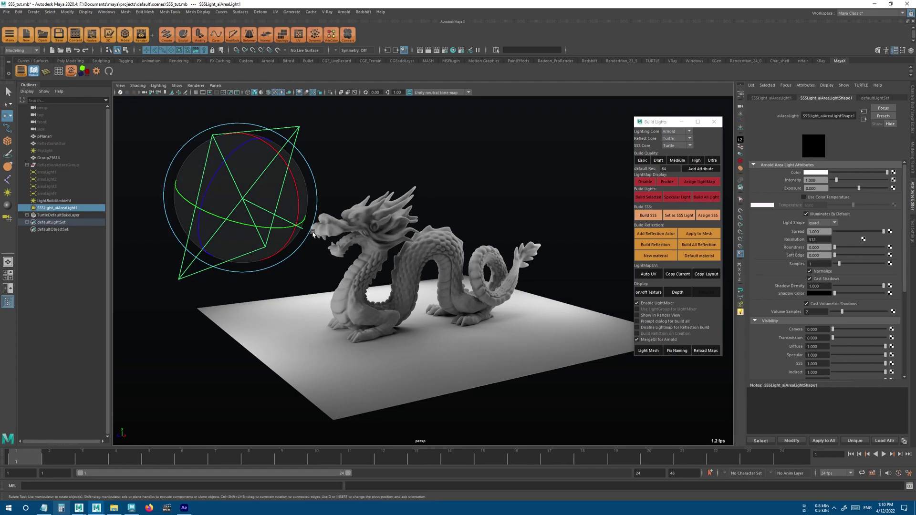
left_click_drag(249, 194, 263, 186)
key("Delete")
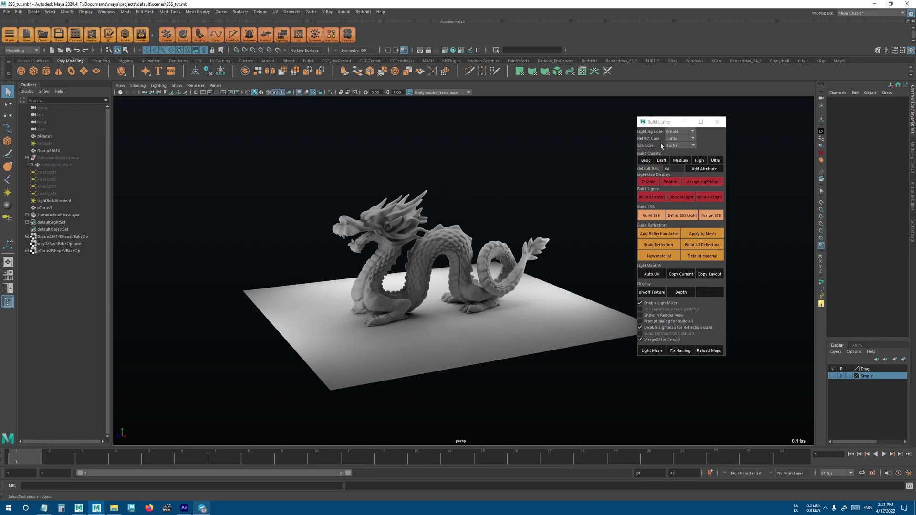
- Select the dragon and examine the renderer options available for the SSS Core
left_click(688, 146)
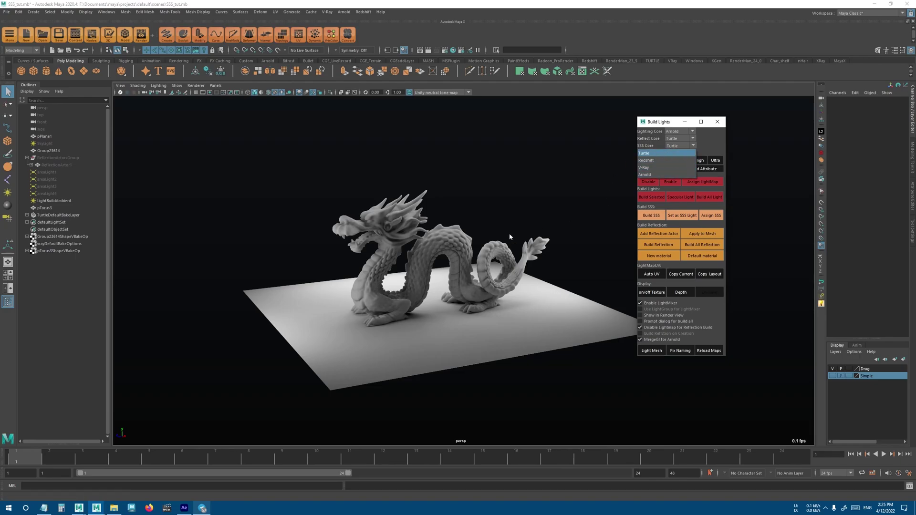
left_click(435, 232)
scroll(437, 230, "up", 3)
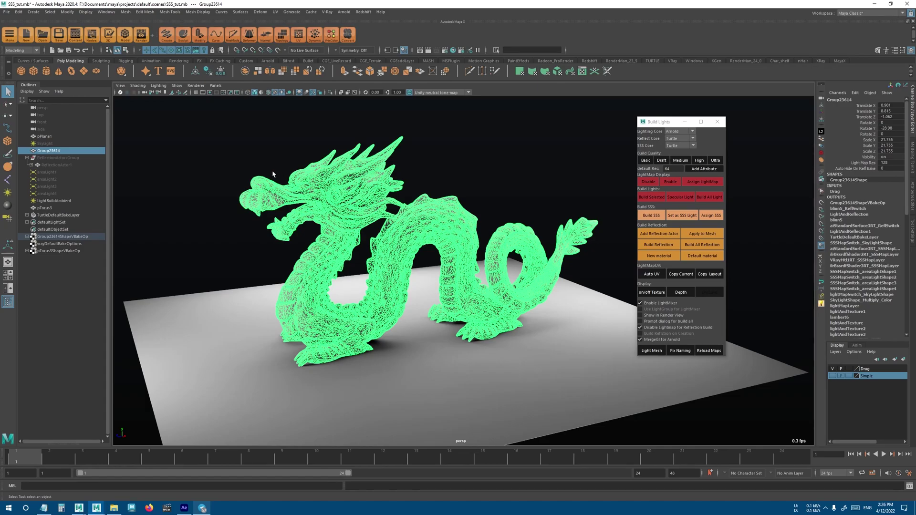
scroll(327, 192, "up", 3)
left_click(680, 147)
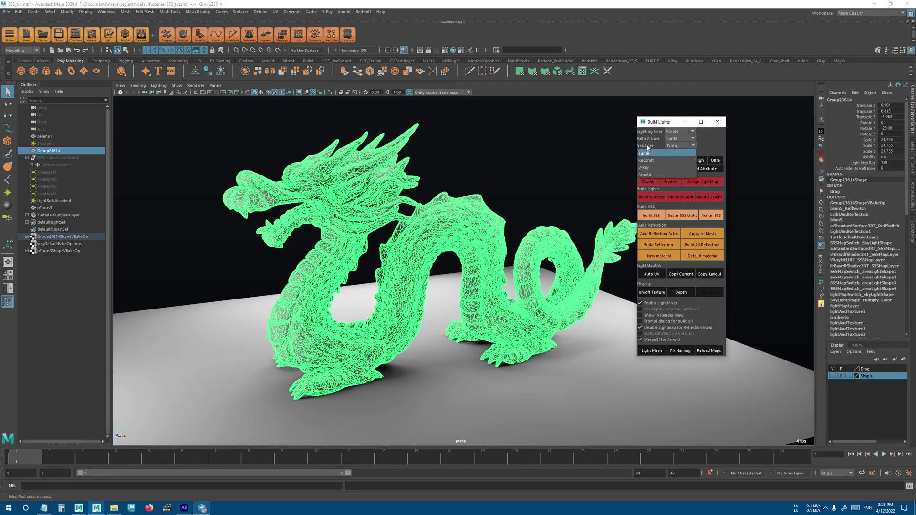
left_click(680, 145)
- Open the new-material assignment for the dragon and review the Redshift, V-Ray and Arnold materials against the SSS Core options
right_click_drag(425, 205, 431, 376)
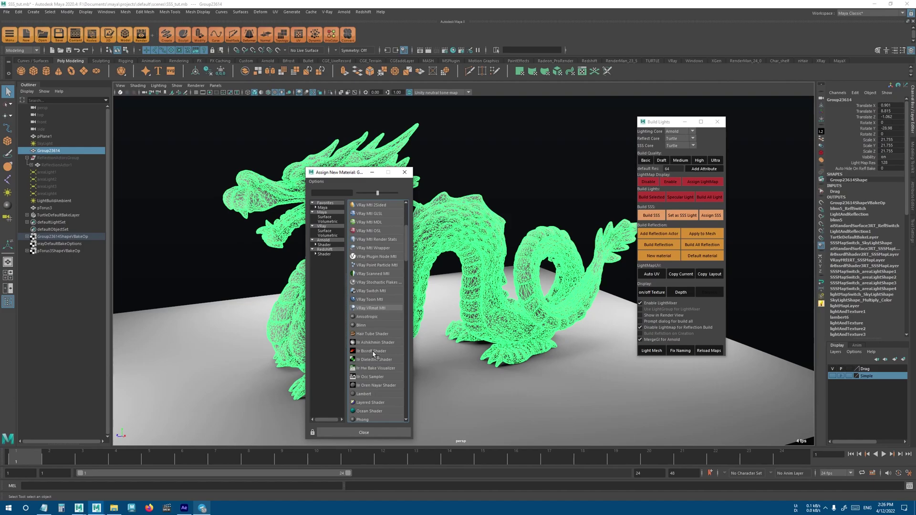
left_click(682, 147)
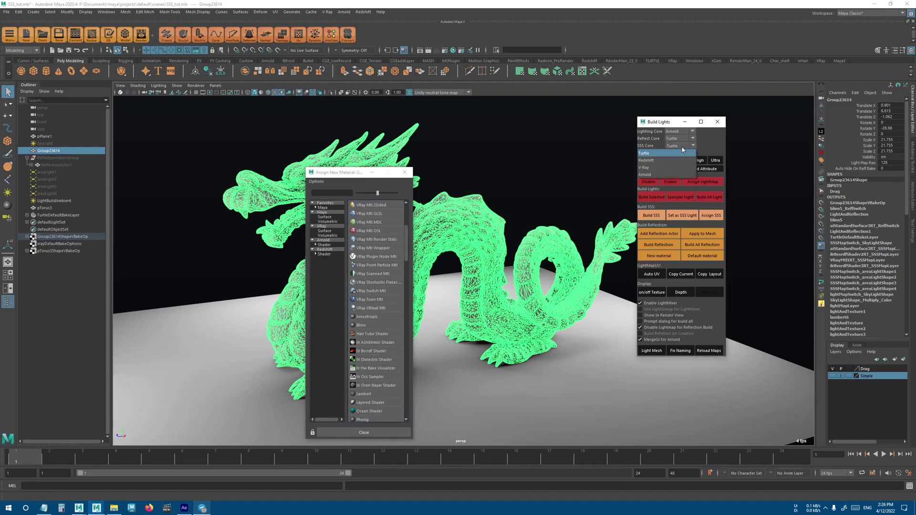
left_click(324, 249)
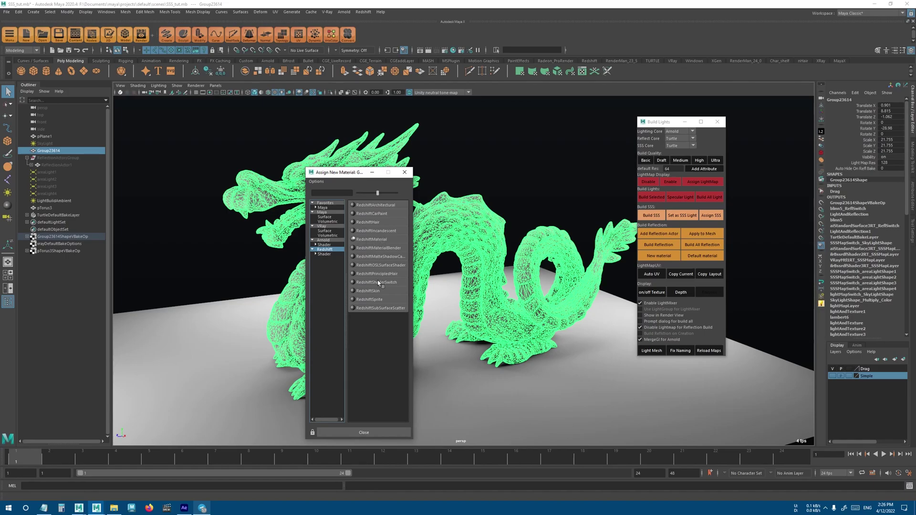
middle_click_drag(380, 295, 685, 167)
left_click(683, 147)
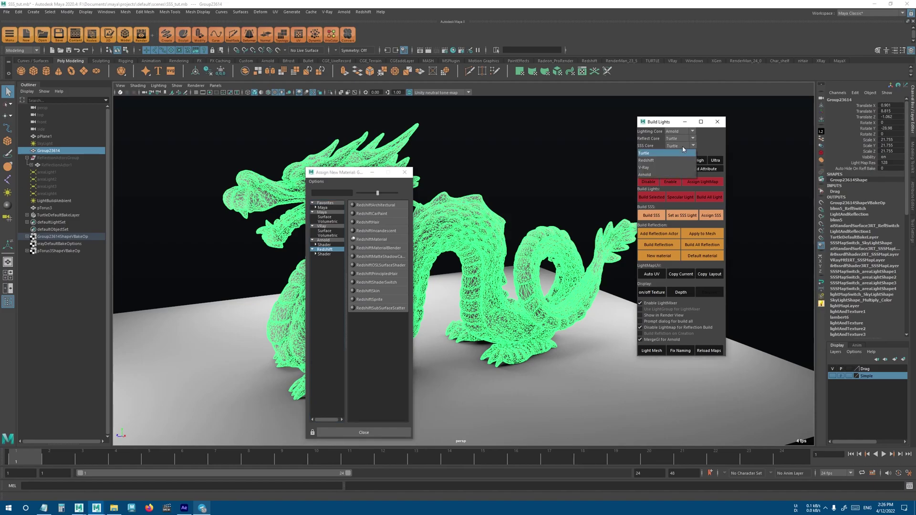
left_click(328, 231)
left_click(323, 226)
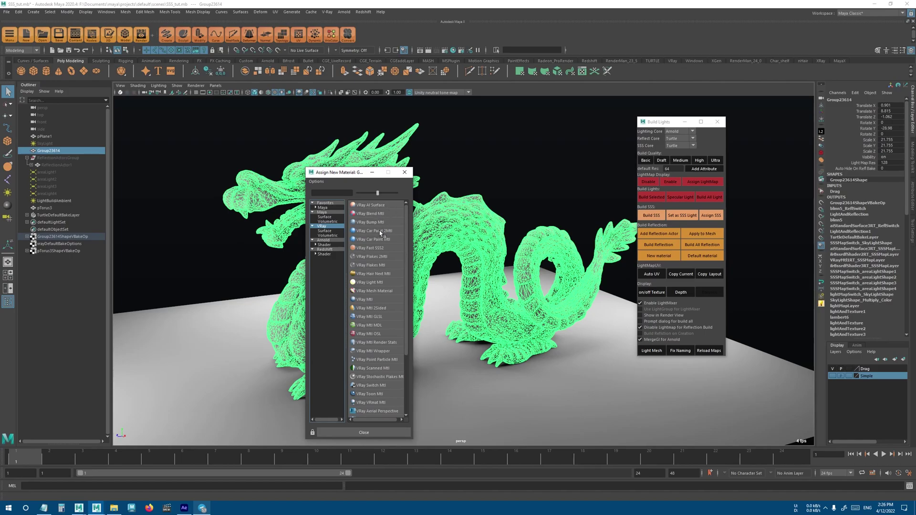
middle_click_drag(382, 259, 390, 285)
mouse_move(384, 231)
middle_mouse_down()
mouse_move(381, 313)
mouse_move(348, 222)
mouse_move(329, 242)
middle_mouse_up()
left_click(330, 240)
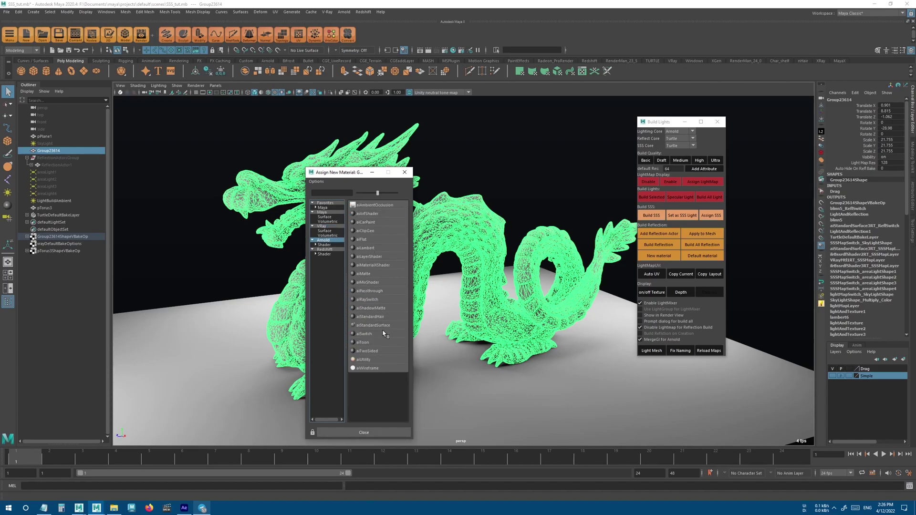
middle_click_drag(384, 333, 333, 215)
- Assign a new Ilr Bssrdf Shader to the dragon and set its material preset to Skin1
left_click(333, 214)
scroll(377, 305, "down", 4)
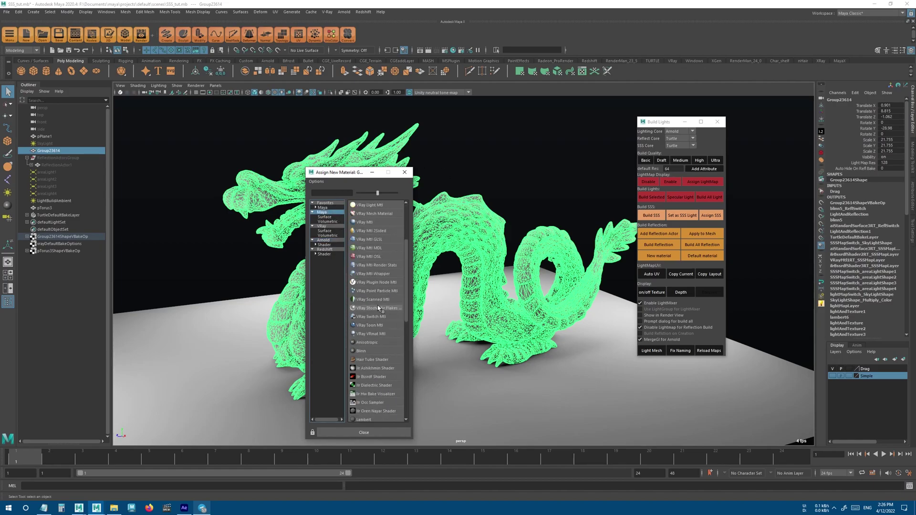
scroll(377, 305, "down", 1)
middle_click_drag(365, 353, 366, 352)
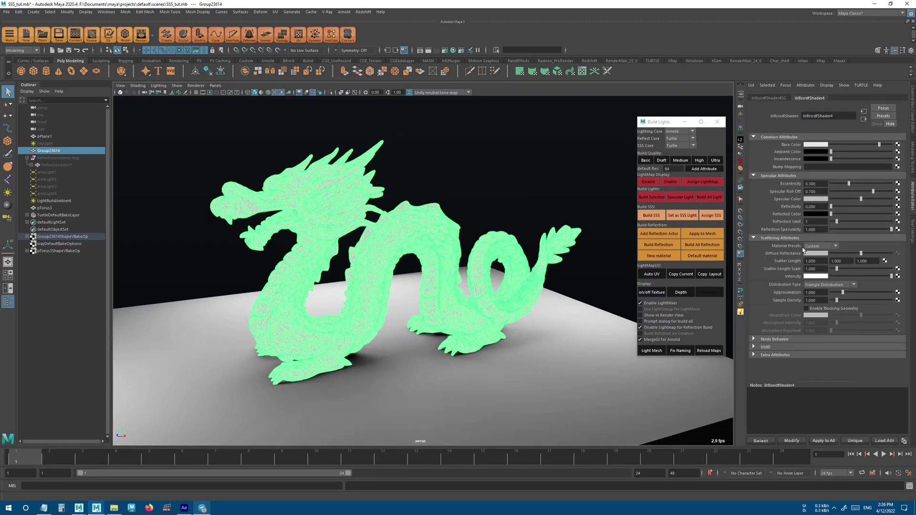
left_click(814, 247)
left_click(814, 304)
- Hide the Drag layer and show the Simple layer containing the torus knot
left_click(443, 220)
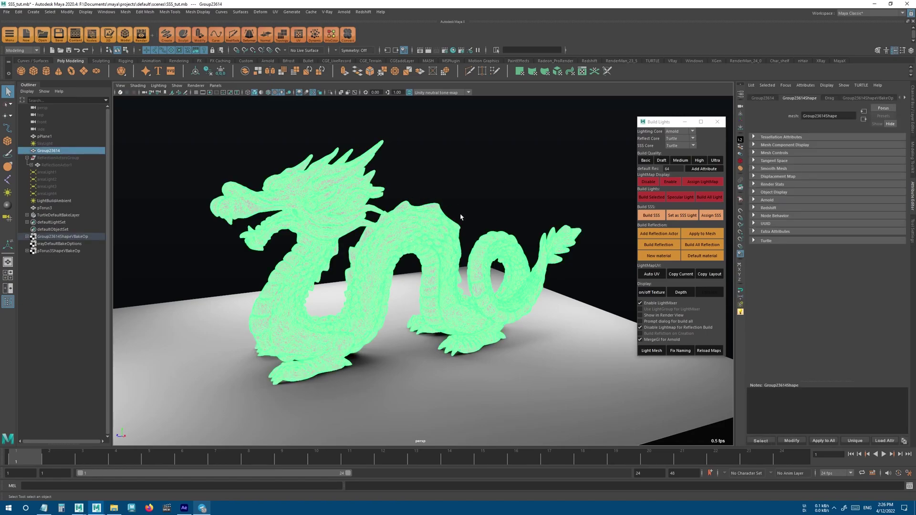
key("ctrl+a")
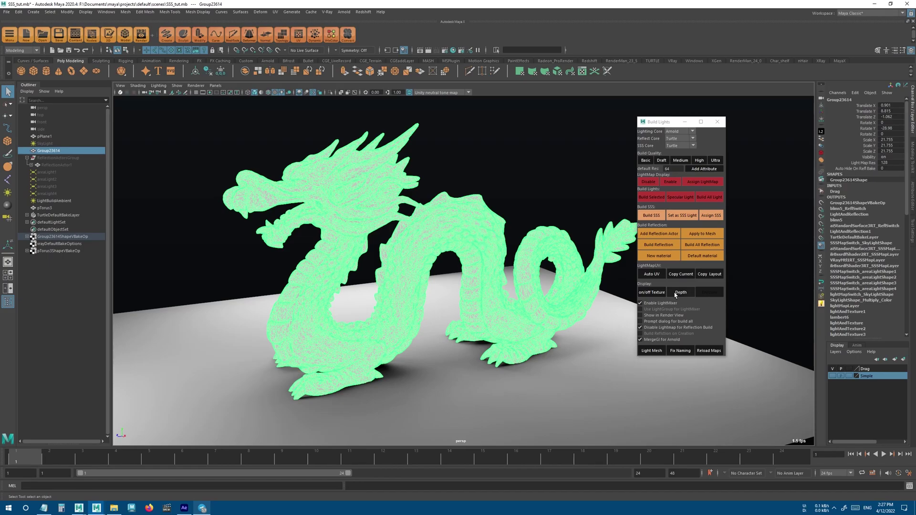
left_click(832, 369)
left_click(832, 376)
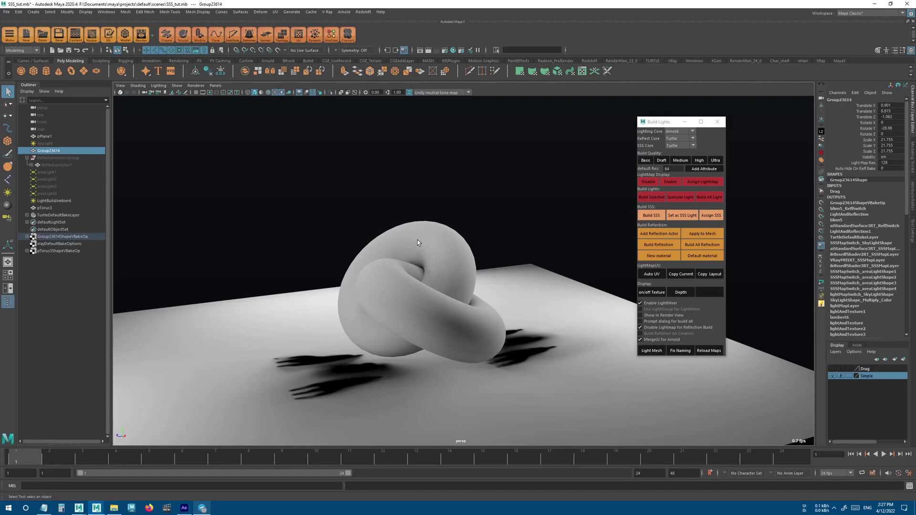
- Assign the existing ilrBssrdfShader4 material to the torus knot and build its SSS
left_click(431, 277)
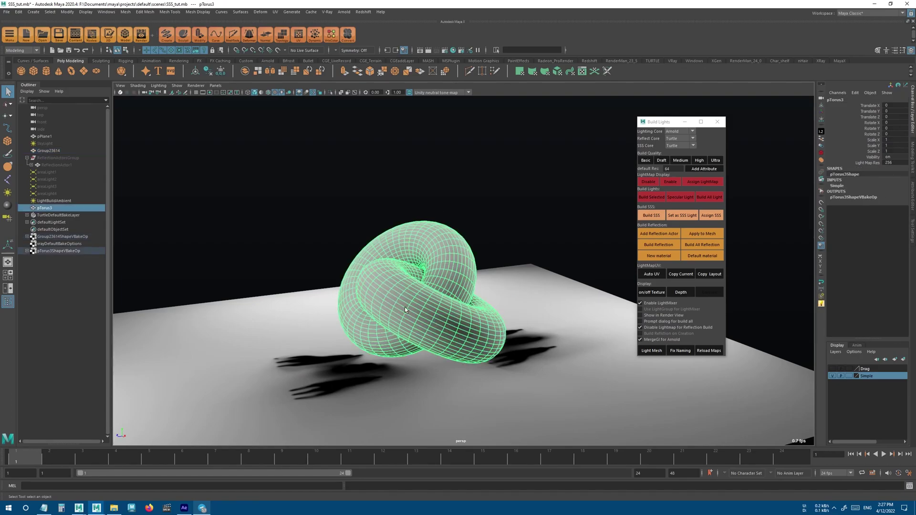
right_click_drag(419, 234, 428, 422)
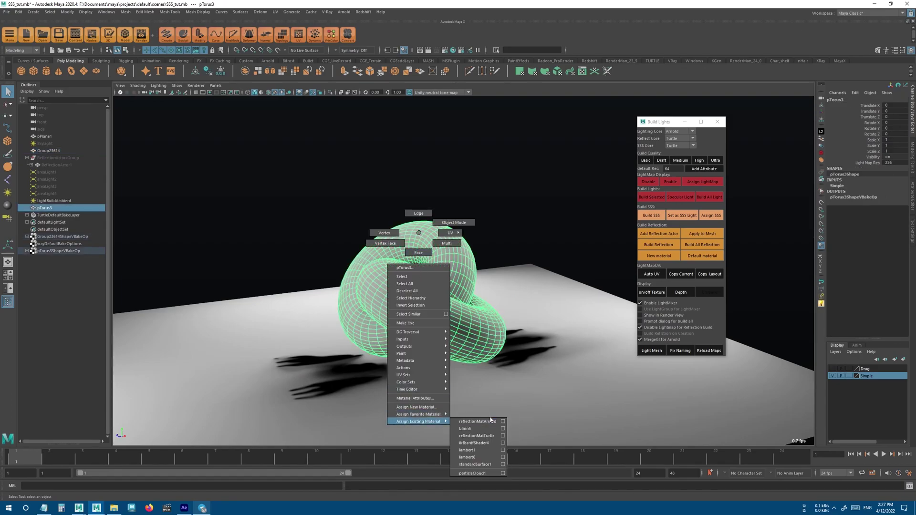
right_click_drag(491, 419, 486, 444)
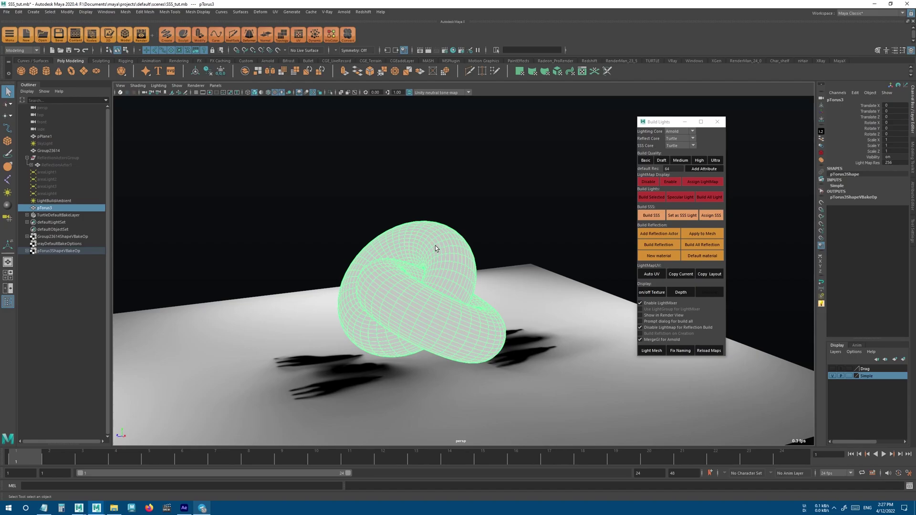
left_click(654, 217)
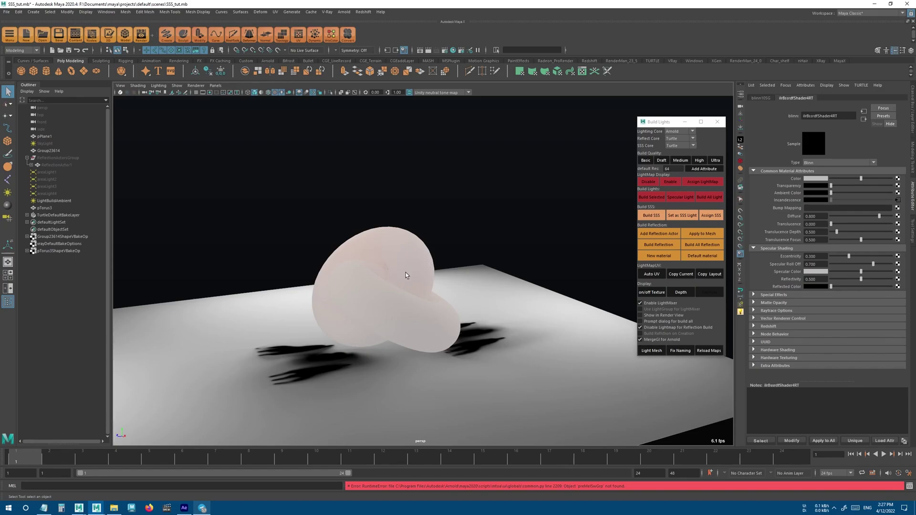
- Darken the Color of the torus knot's ilrBssrdfShader4RT material and assign the lightmap to the knot
left_click(416, 260)
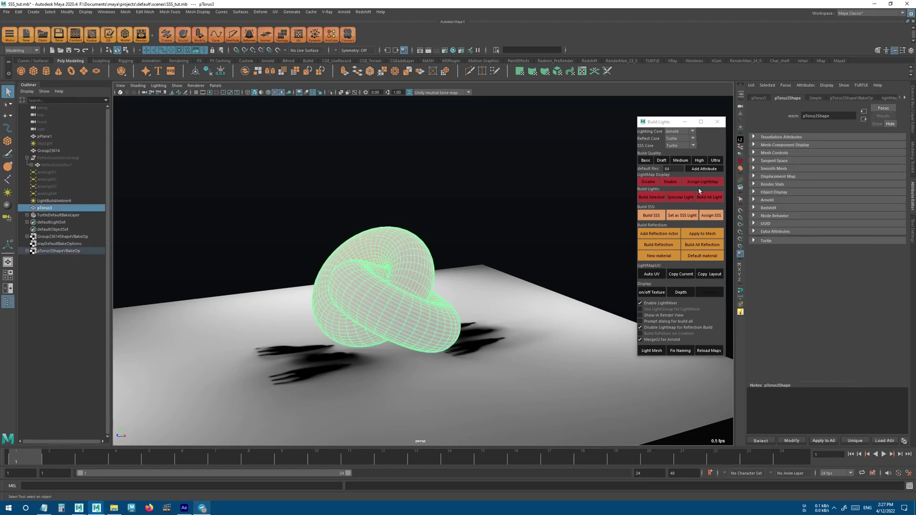
left_click(864, 119)
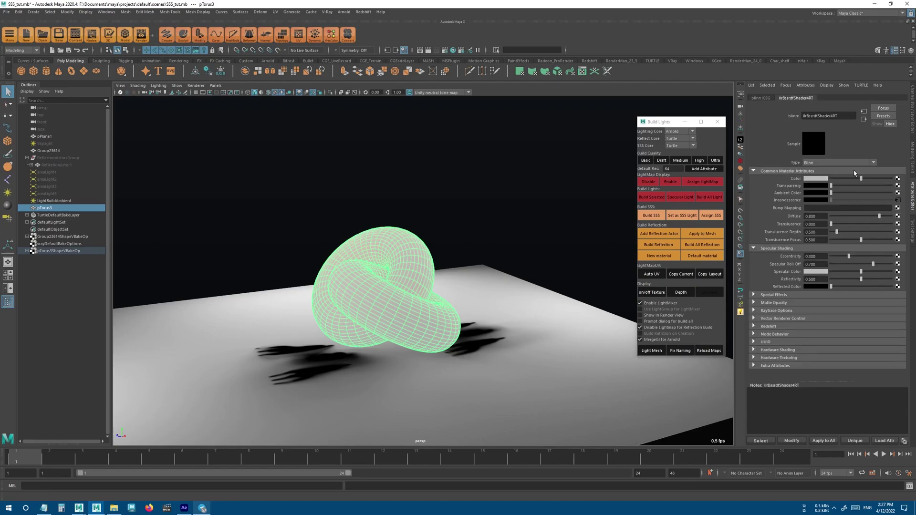
left_click_drag(849, 181, 844, 179)
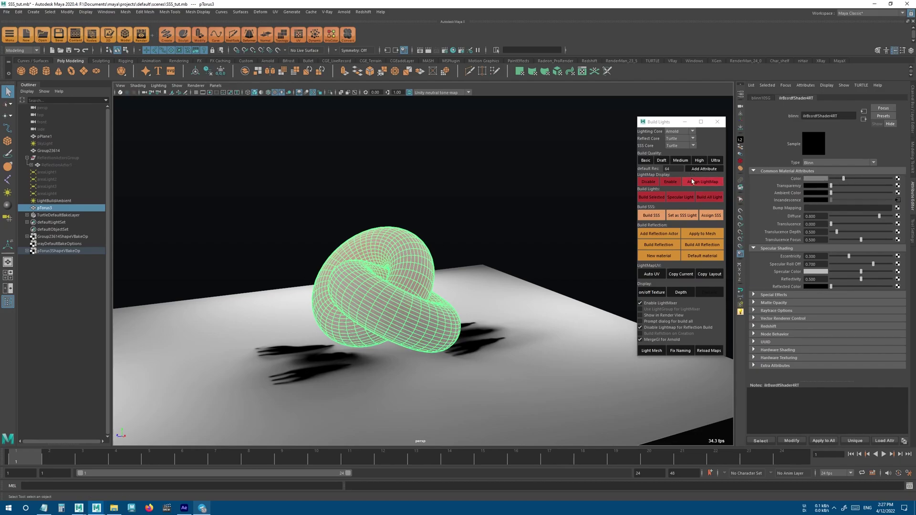
left_click(711, 183)
left_click(466, 365)
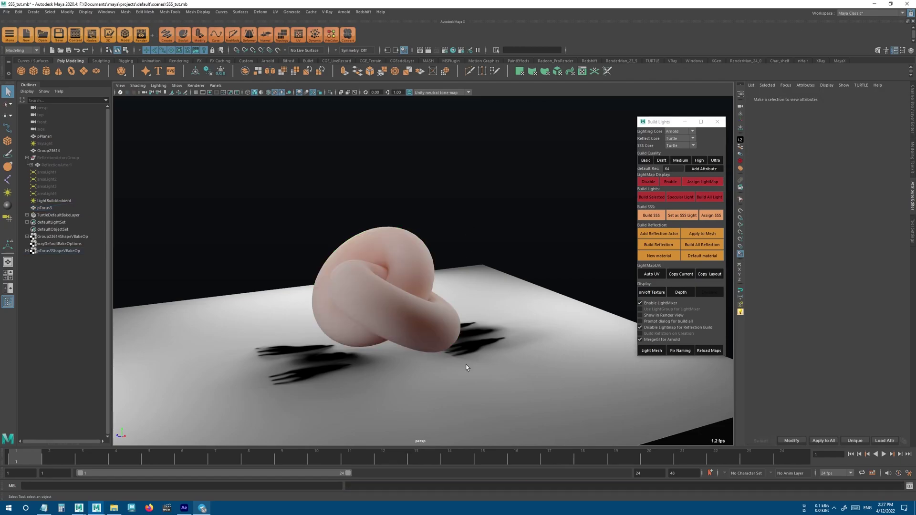
left_click(392, 239)
left_click(424, 219)
left_click_drag(377, 298, 437, 313, "alt")
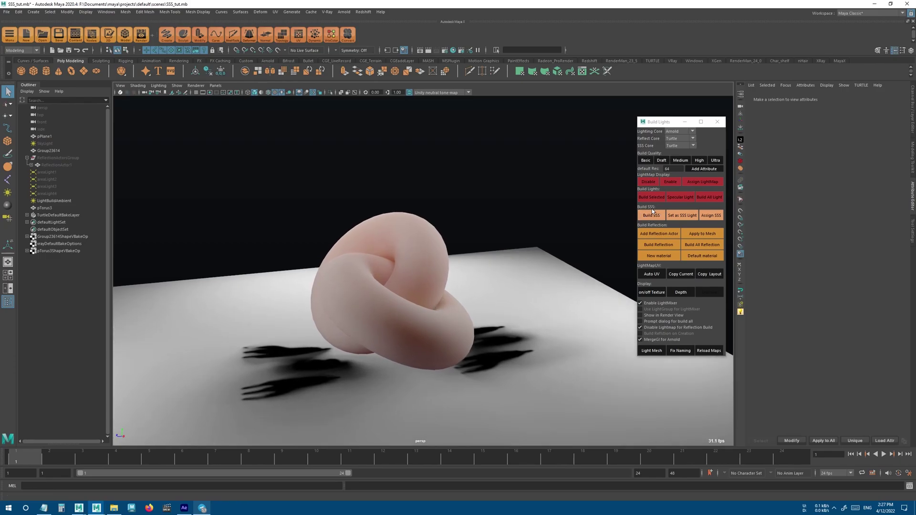
- Select the torus knot's SSS material to display its shader attributes
left_click(440, 349)
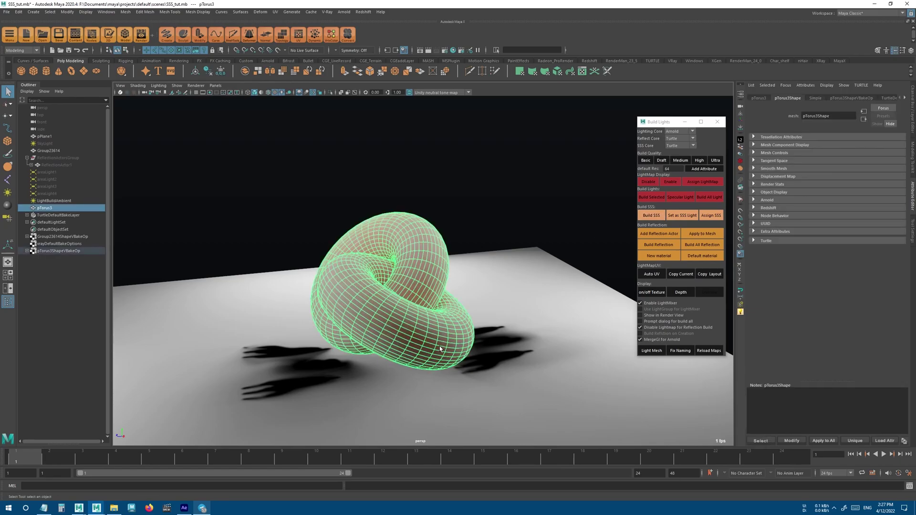
right_click(648, 216)
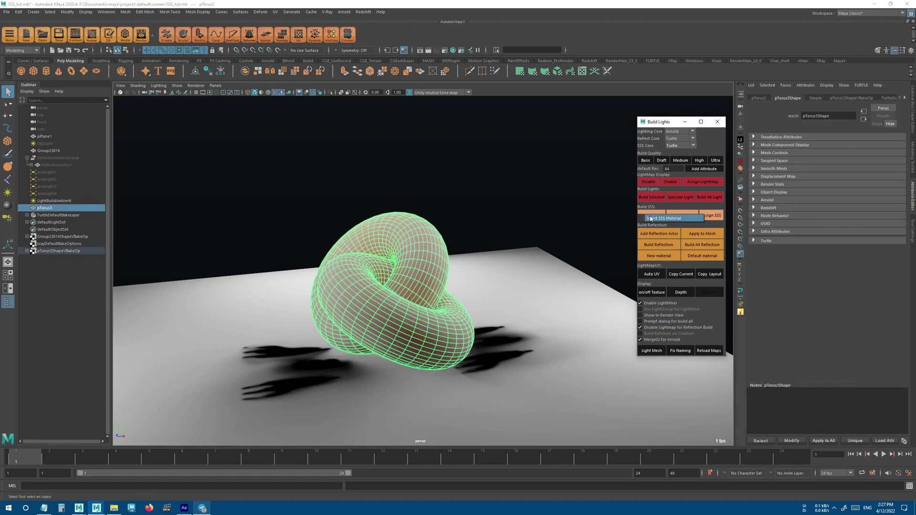
left_click(650, 218)
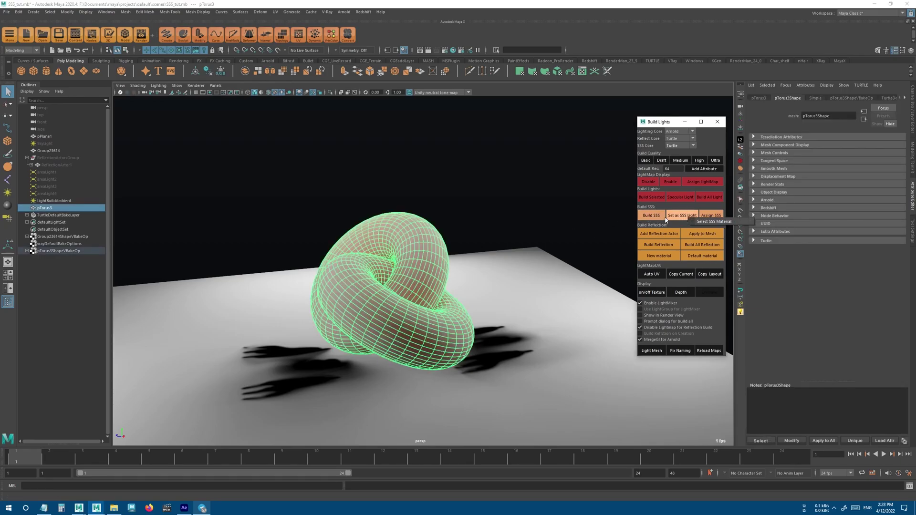
left_click(715, 221)
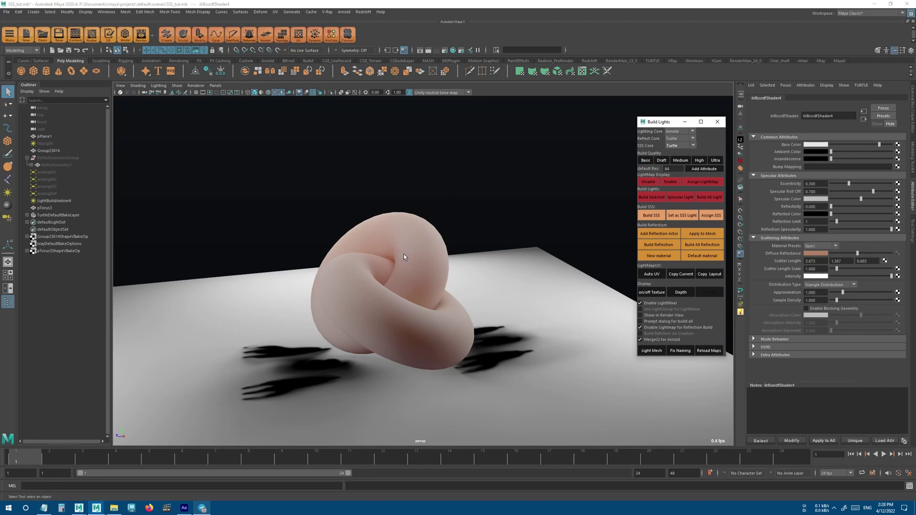
- Switch the visible layer from Simple back to Drag to show the dragon
left_click(833, 369)
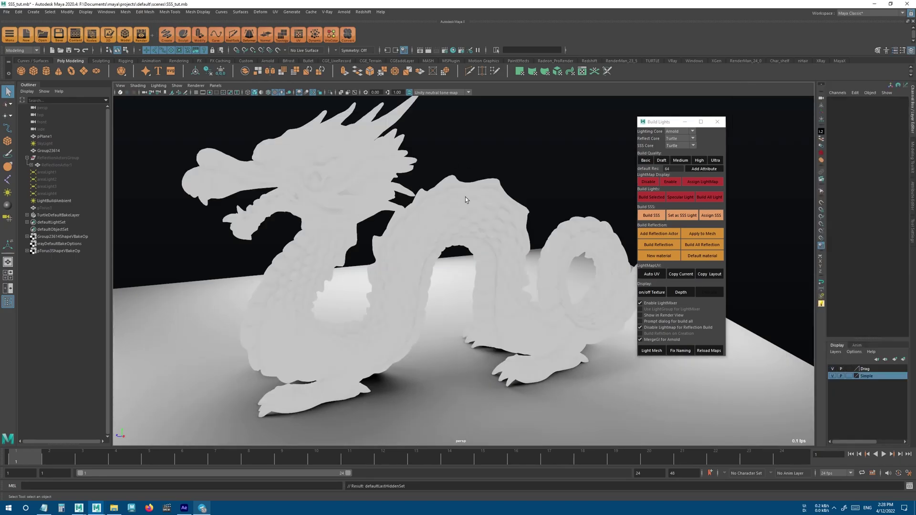
- Build the subsurface scattering for the dragon using the Turtle SSS core
scroll(466, 197, "down", 3)
left_click(446, 223)
scroll(445, 223, "up", 1)
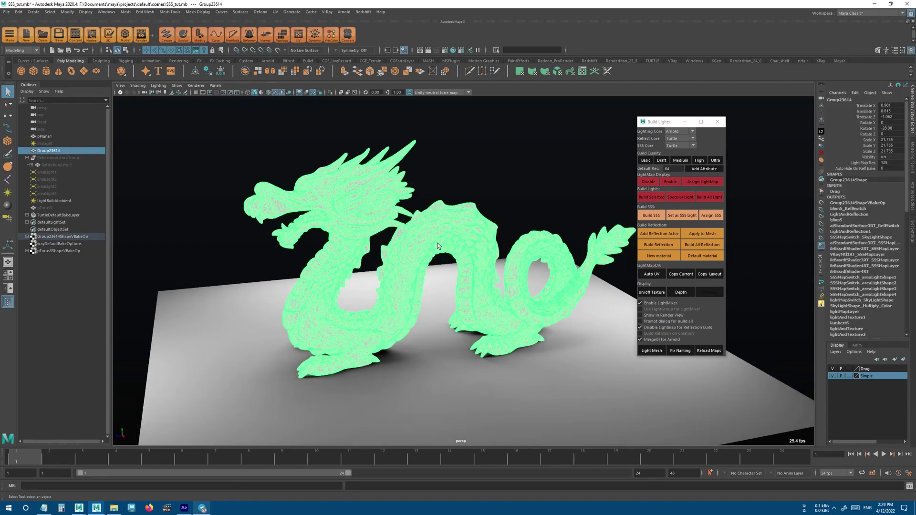
key("ctrl+a")
left_click(640, 219)
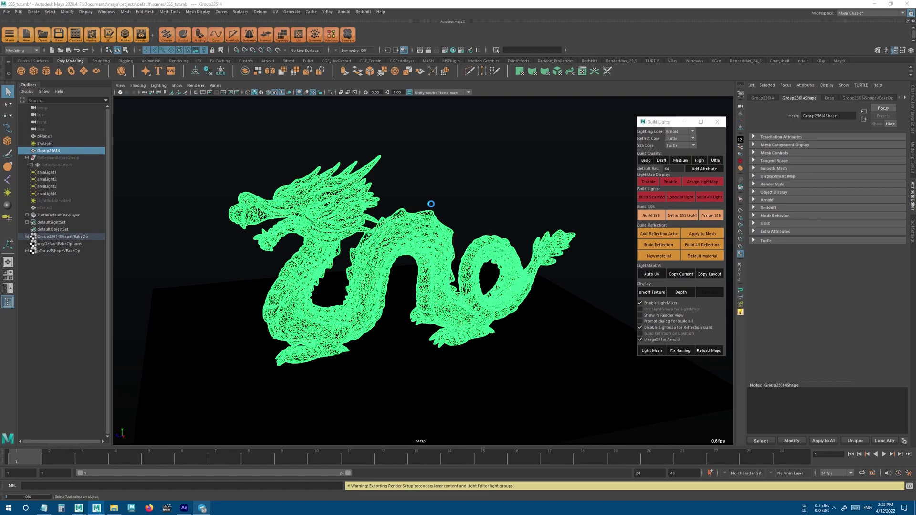
scroll(431, 204, "down", 3)
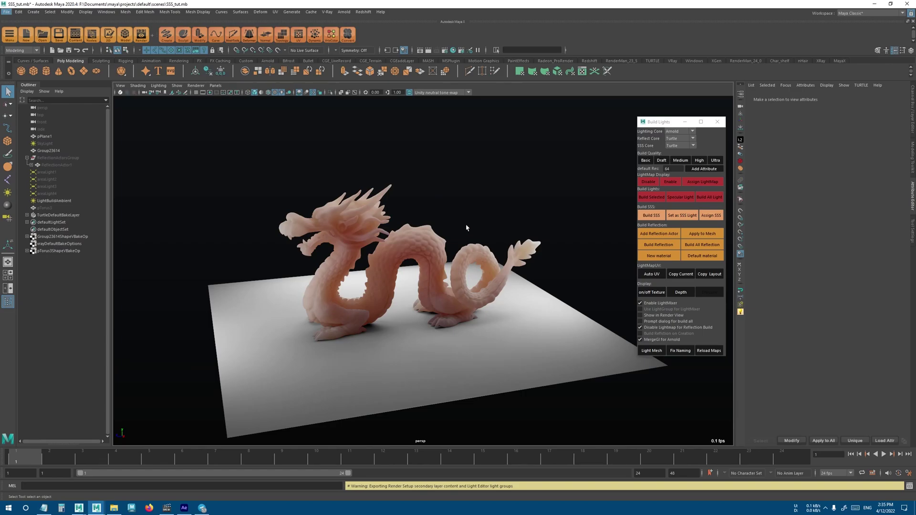
- Turn down the Intensity of areaLight1 and areaLight2, and set the Intensity of areaLight3 to 0
left_click_drag(434, 273, 358, 272, "alt")
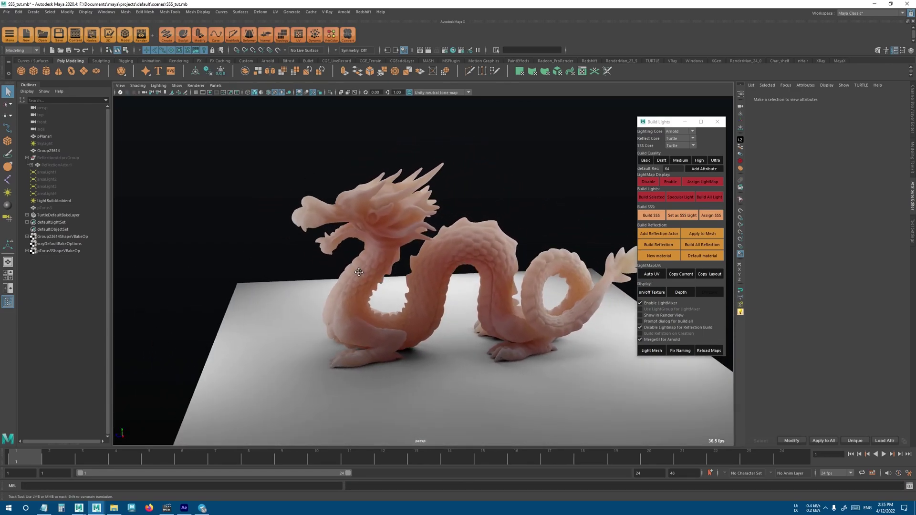
left_click(48, 171)
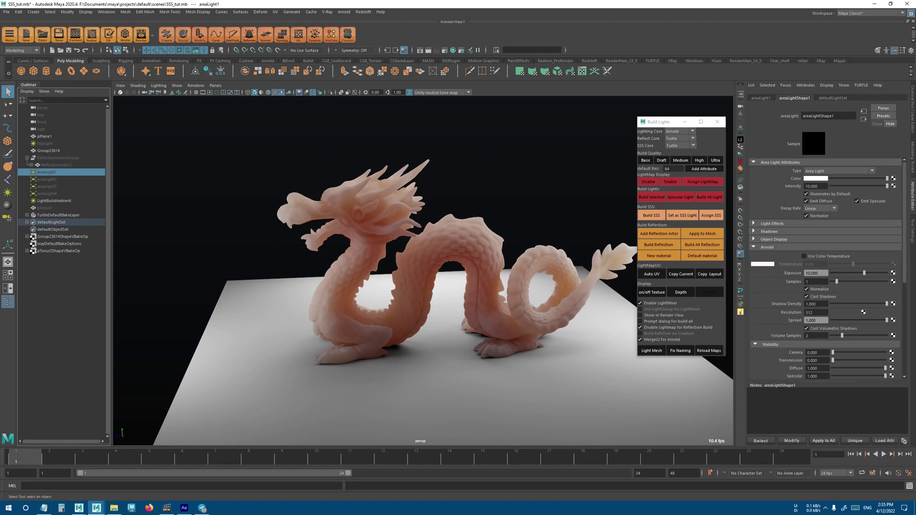
left_click_drag(887, 187, 803, 189)
left_click(46, 179)
left_click(72, 186)
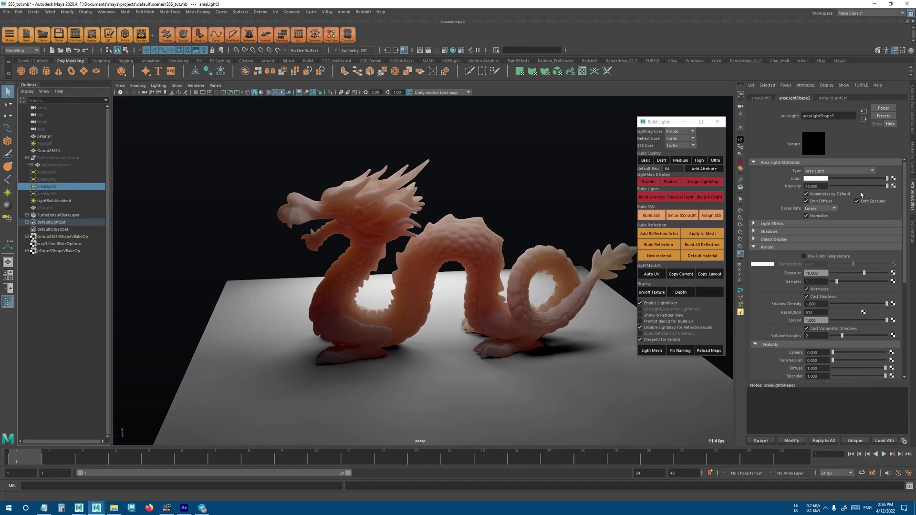
left_click_drag(852, 187, 805, 186)
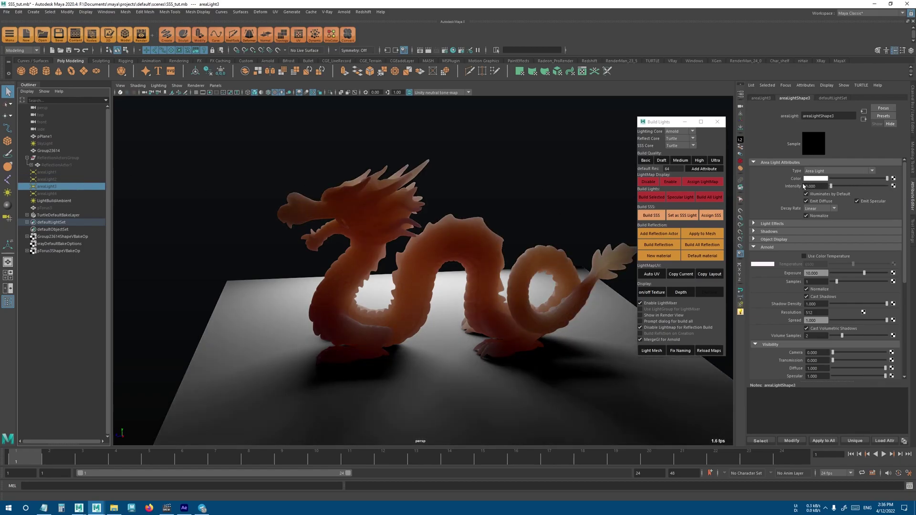
- Examine the backlit dragon's translucency from several angles and distances
left_click_drag(440, 237, 487, 231, "alt")
right_click_drag(487, 231, 444, 234, "alt")
left_click_drag(444, 234, 427, 241, "alt")
right_click_drag(427, 240, 478, 253, "alt")
left_click_drag(477, 253, 452, 251, "alt")
mouse_move(309, 289)
left_mouse_down("alt")
mouse_move(423, 285)
mouse_move(296, 287)
left_mouse_up("alt")
left_click_drag(412, 281, 463, 262, "alt")
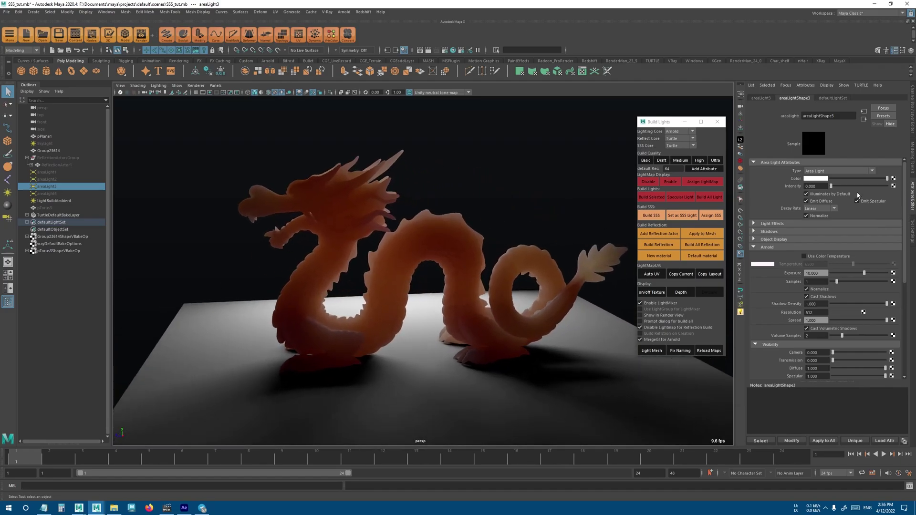
- Restore the Intensity of areaLight3 and areaLight2 to 10
left_click_drag(832, 186, 839, 186)
left_click_drag(832, 186, 887, 186)
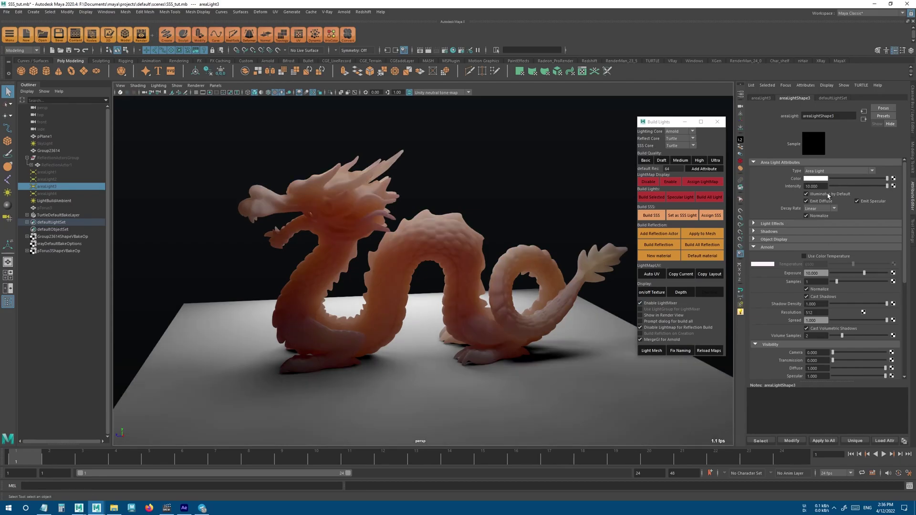
left_click(58, 182)
left_click(51, 200)
left_click(51, 193)
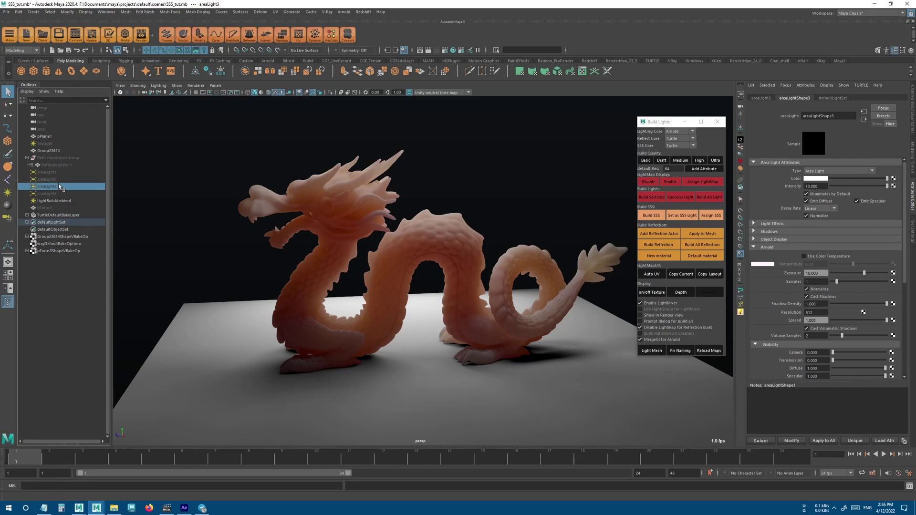
left_click(59, 180)
left_click_drag(836, 186, 908, 186)
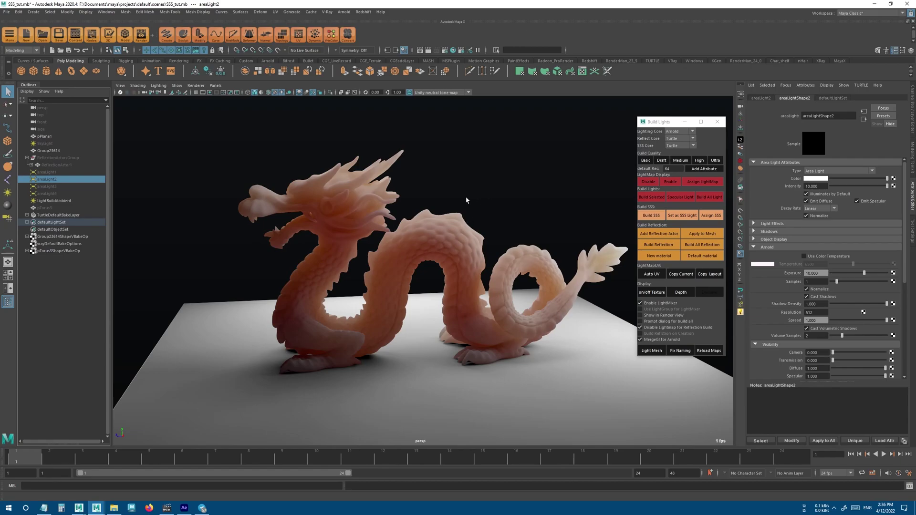
- Inspect the relit dragon from several sides and set the SSS Core to Arnold
left_click_drag(332, 252, 397, 252, "alt")
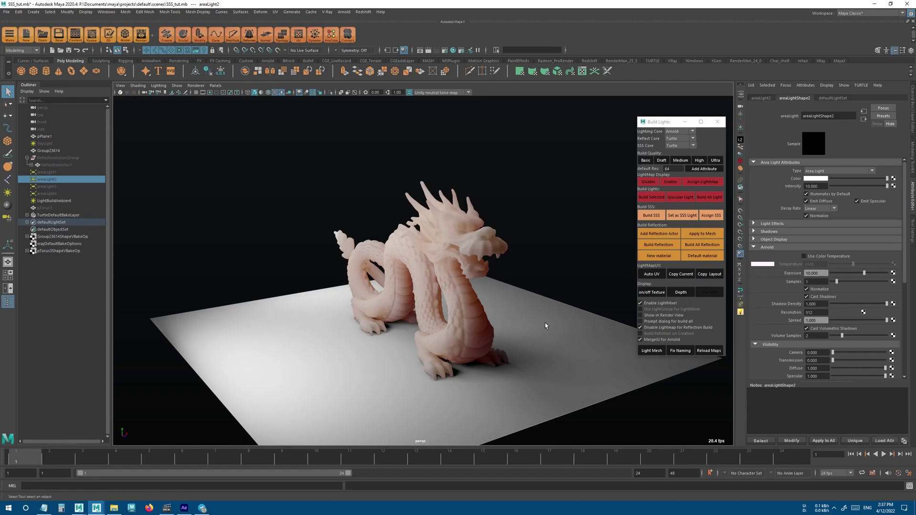
right_click_drag(549, 322, 518, 321, "alt")
left_click_drag(518, 321, 434, 332, "alt")
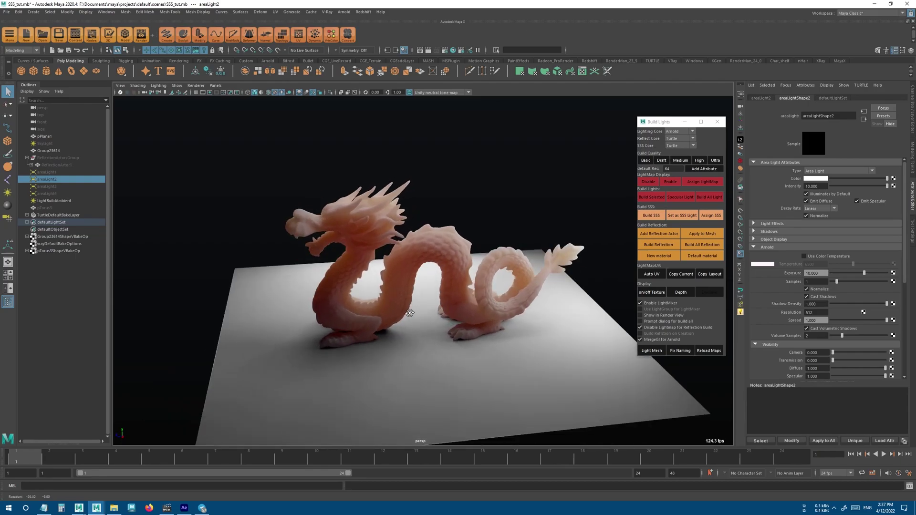
right_click_drag(434, 332, 602, 223, "alt")
left_click(677, 145)
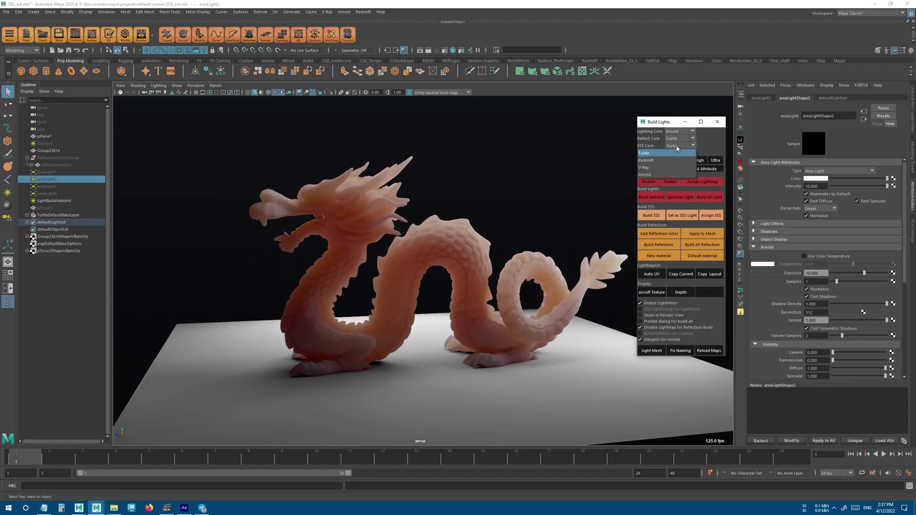
left_click(654, 174)
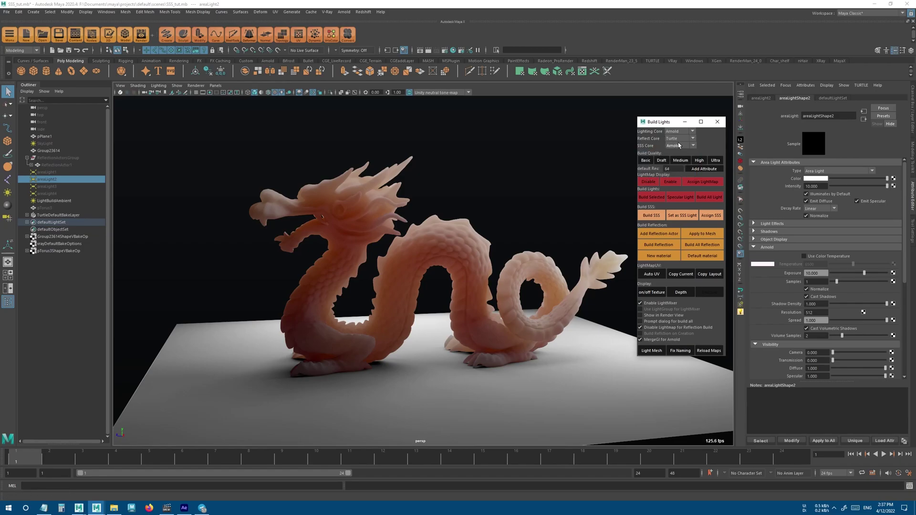
- Assign a new aiStandardSurface material to the dragon and apply the Skin preset to it
left_click(448, 235)
right_click_drag(445, 234, 455, 407)
left_click(324, 240)
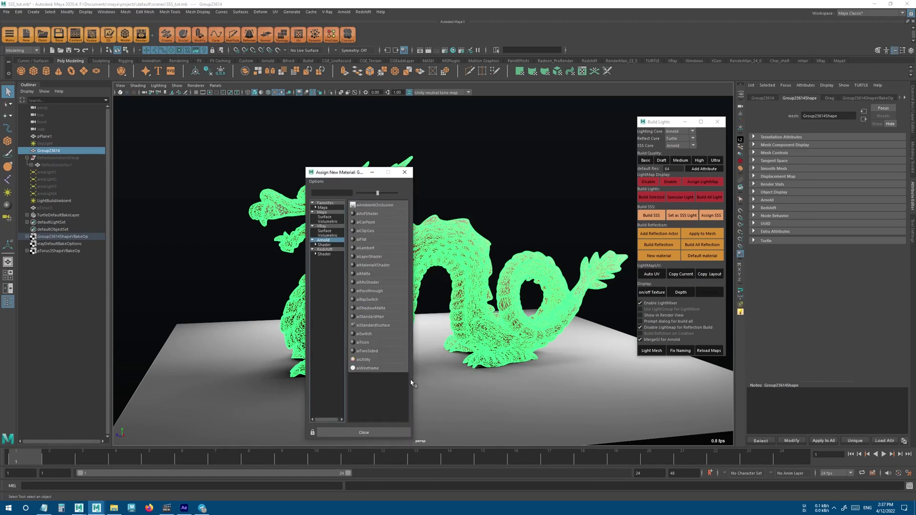
left_click(373, 326)
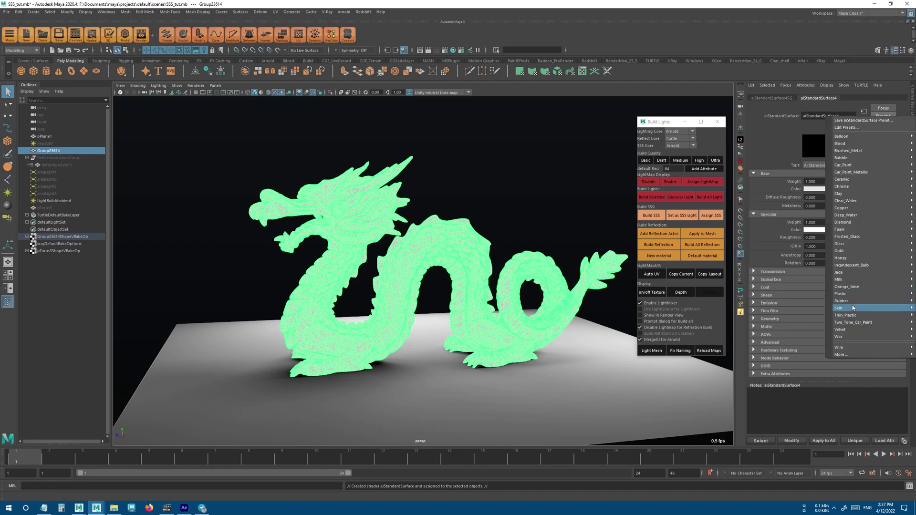
left_click(764, 316)
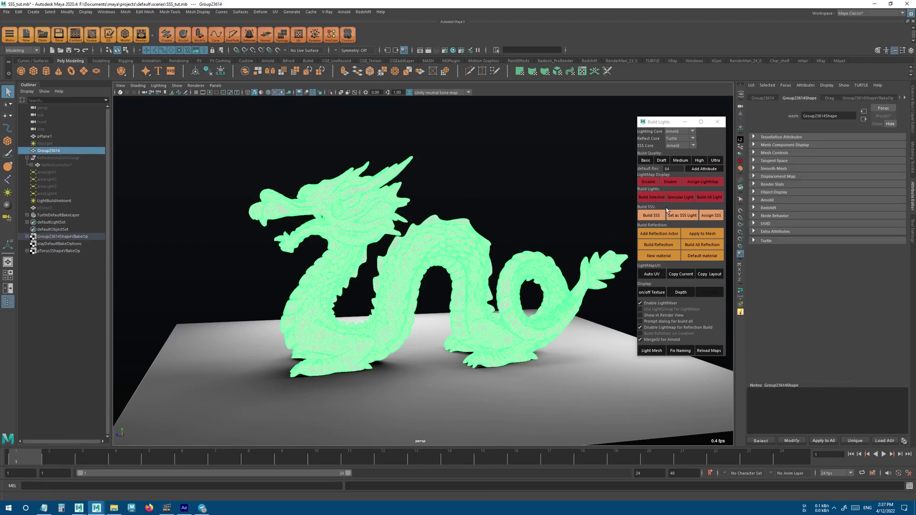
- Build the dragon's subsurface scattering with the Arnold core and assign the lightmap to the dragon
left_click(651, 216)
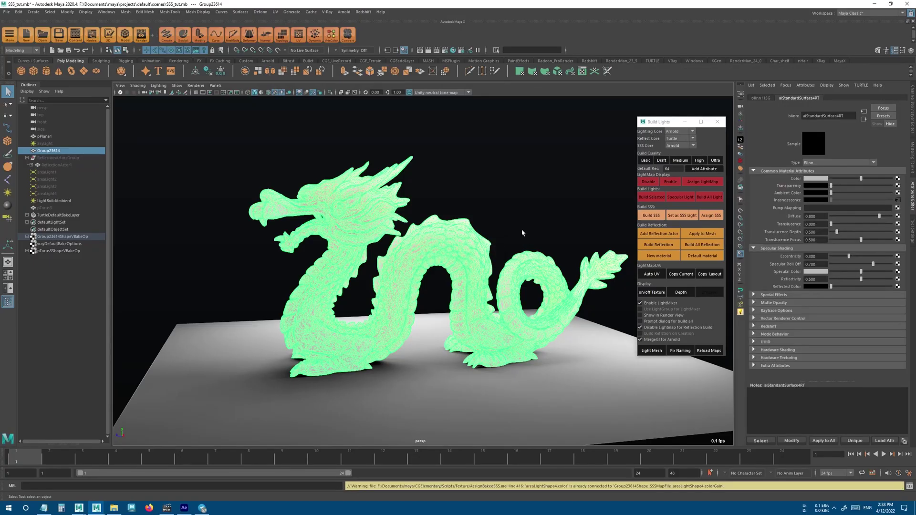
left_click(482, 235)
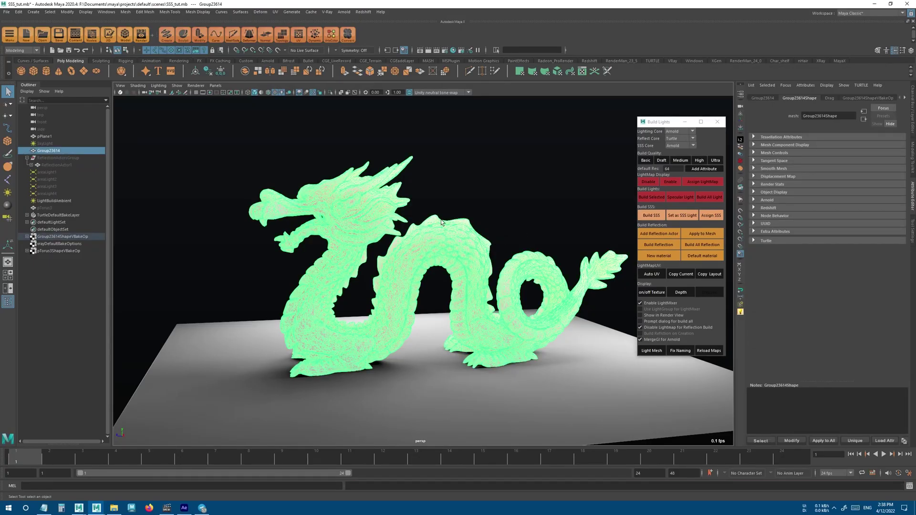
left_click(697, 182)
left_click(509, 191)
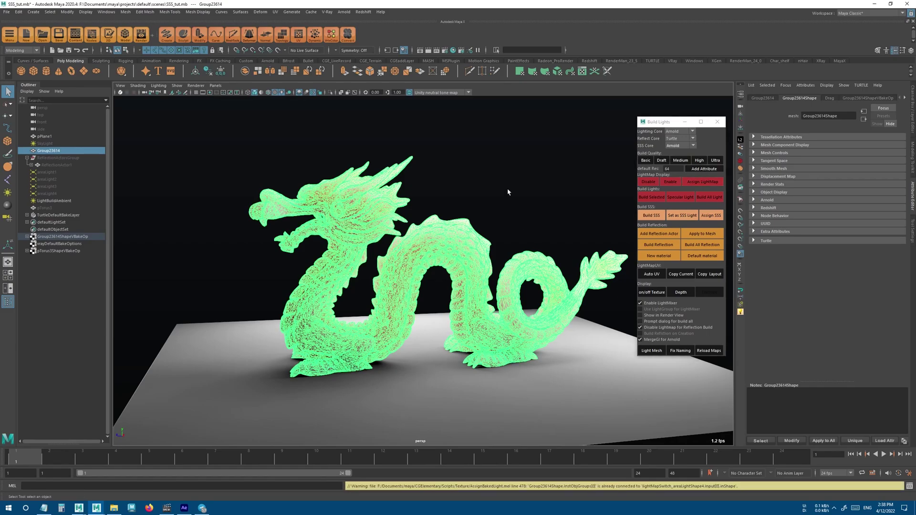
- Select the dragon's aiStandardSurface4RT material in place of the mesh to display its shader attributes
scroll(529, 271, "down", 3)
left_click_drag(460, 247, 460, 276, "alt")
scroll(496, 307, "up", 2)
left_click(465, 248)
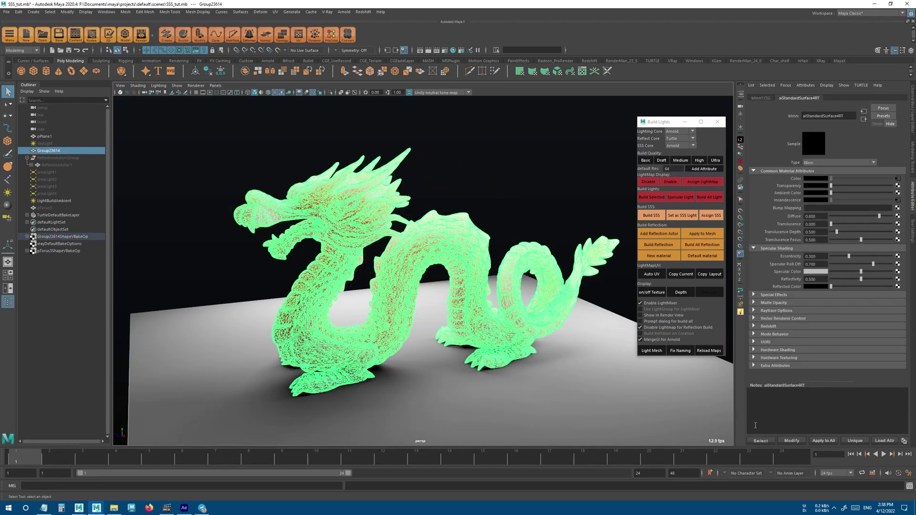
left_click(760, 441)
mouse_move(477, 268)
left_mouse_down("alt")
mouse_move(450, 238)
mouse_move(490, 262)
left_mouse_up("alt")
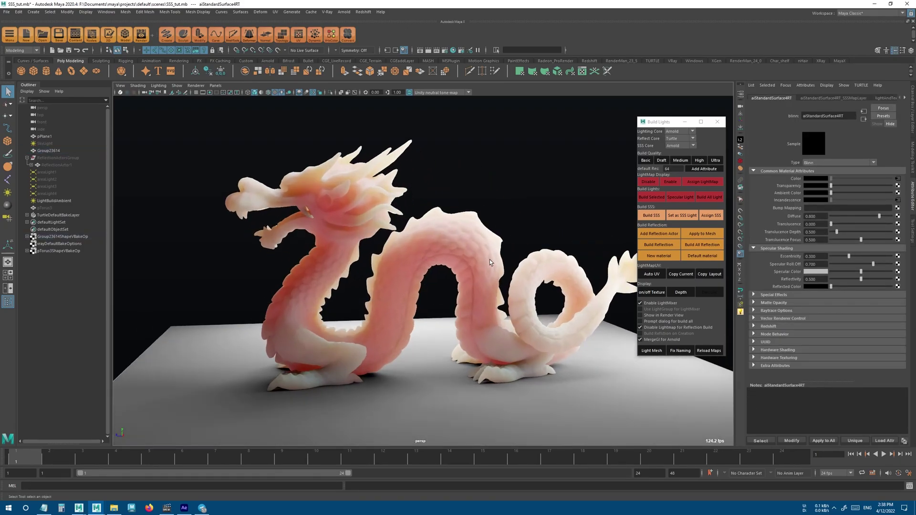
- Open the layered texture connected to the aiStandardSurface4RT Color and brighten its second layer's Color to white
left_click(898, 179)
left_click(774, 185)
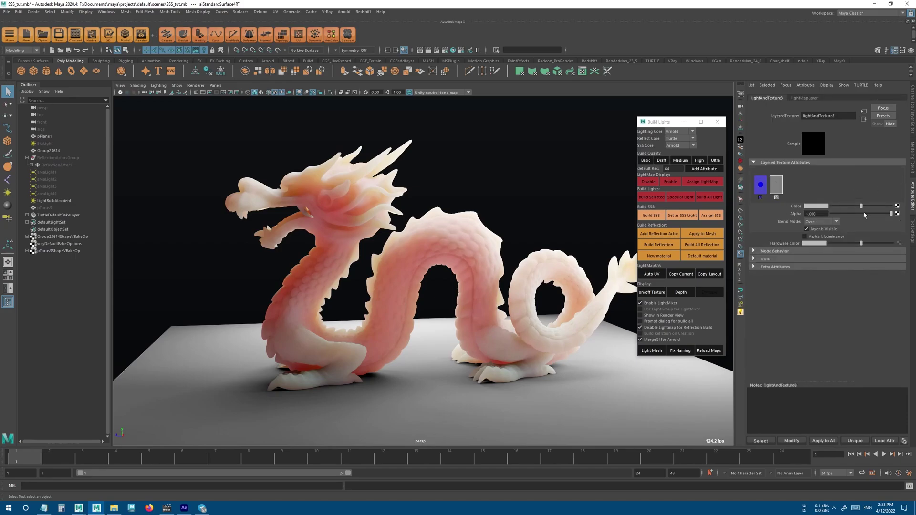
mouse_move(861, 206)
left_mouse_down()
mouse_move(826, 208)
mouse_move(890, 212)
mouse_move(755, 209)
mouse_move(903, 212)
left_mouse_up()
left_click_drag(426, 228, 476, 233, "alt")
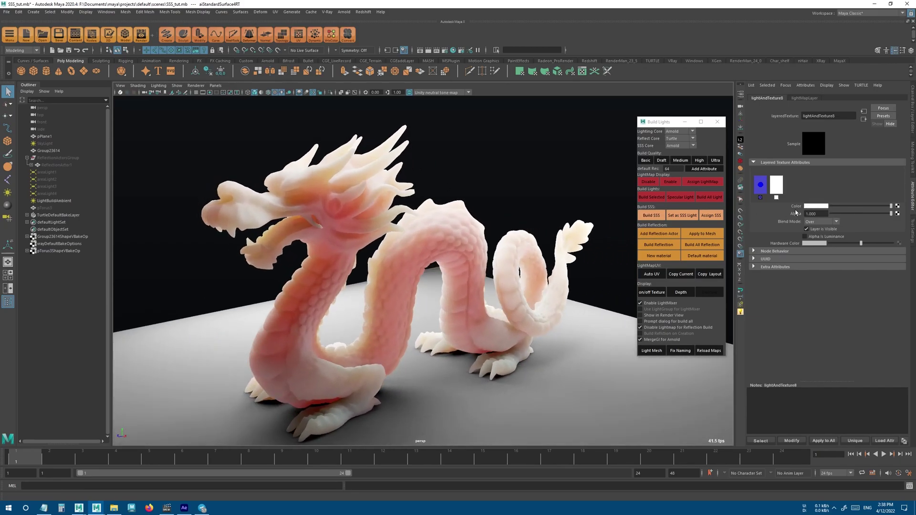
- Switch the layer's color picker to HSV, try a saturated magenta, and darken the second layer's Color to black
left_click(827, 207)
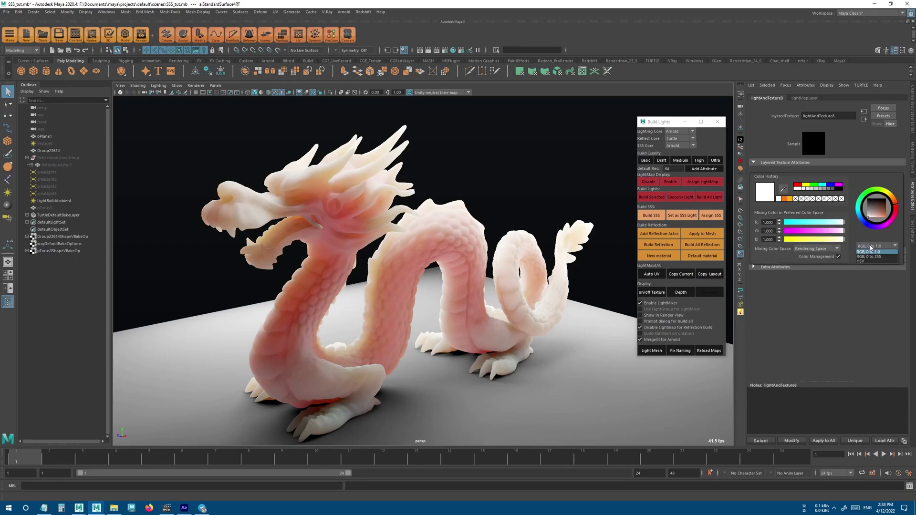
left_click(836, 223)
left_click(844, 231)
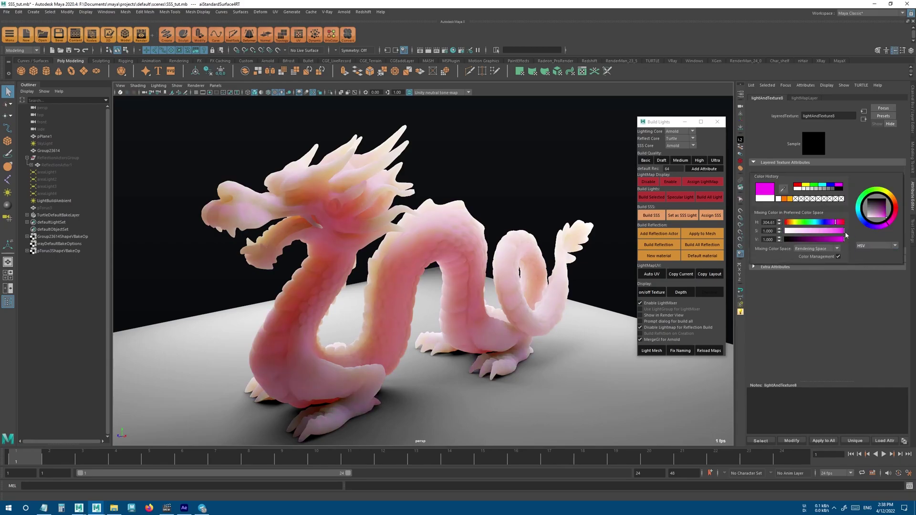
mouse_move(844, 240)
left_mouse_down()
mouse_move(717, 234)
mouse_move(847, 238)
mouse_move(716, 243)
left_mouse_up()
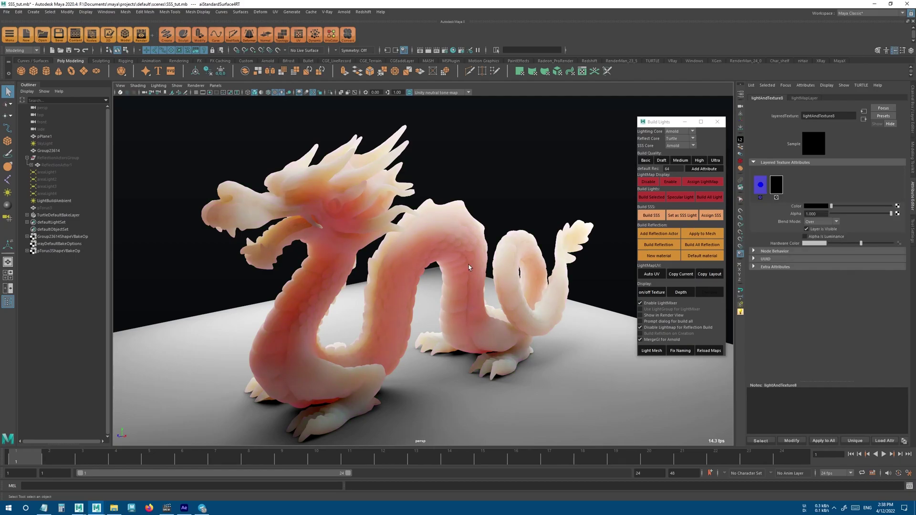
- Set the Intensity of areaLight2 and areaLight3 to 0 to leave the dragon lit from behind
mouse_move(463, 270)
left_mouse_down("alt")
mouse_move(364, 262)
mouse_move(457, 258)
left_mouse_up("alt")
right_click_drag(457, 257, 434, 269, "alt")
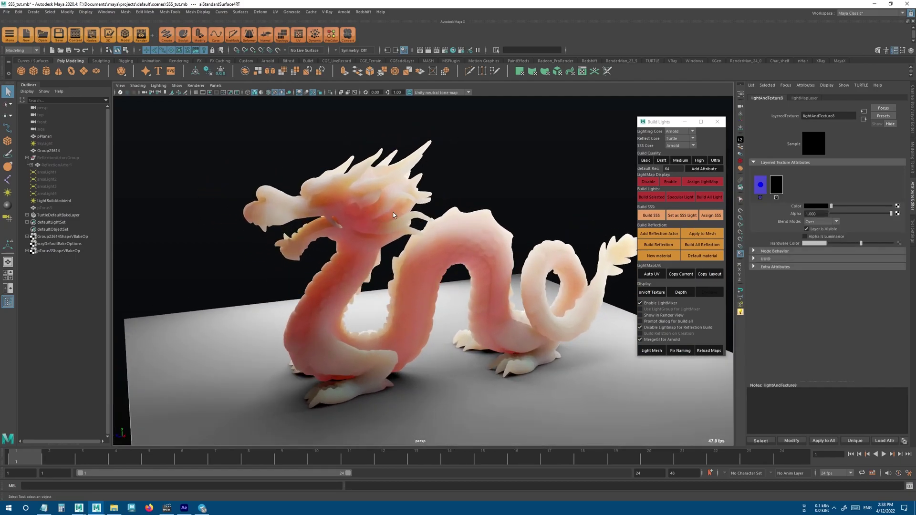
mouse_move(526, 289)
left_mouse_down("alt")
mouse_move(616, 284)
mouse_move(525, 286)
left_mouse_up("alt")
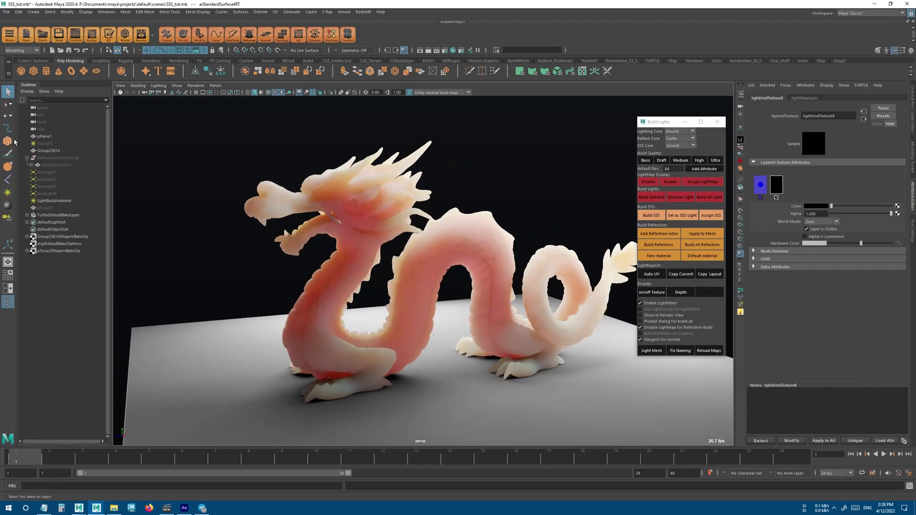
left_click(60, 174)
left_click(64, 179)
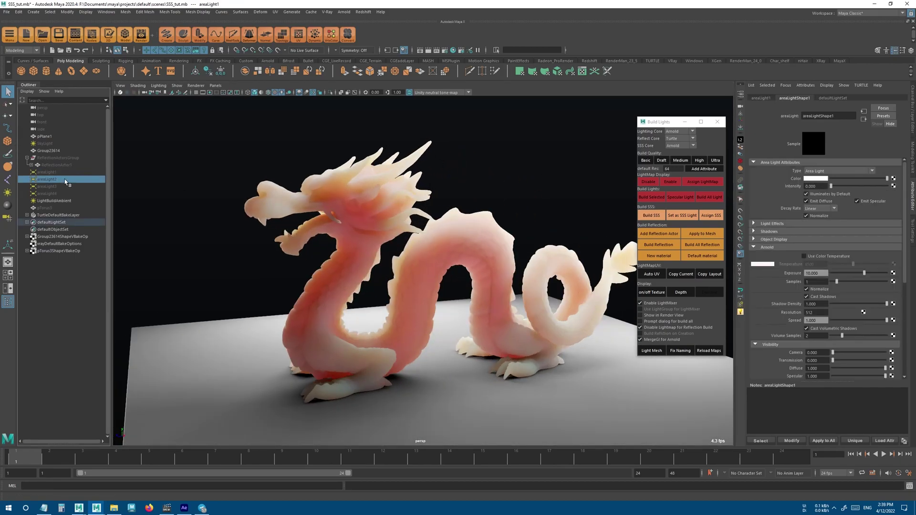
left_click_drag(887, 186, 826, 187)
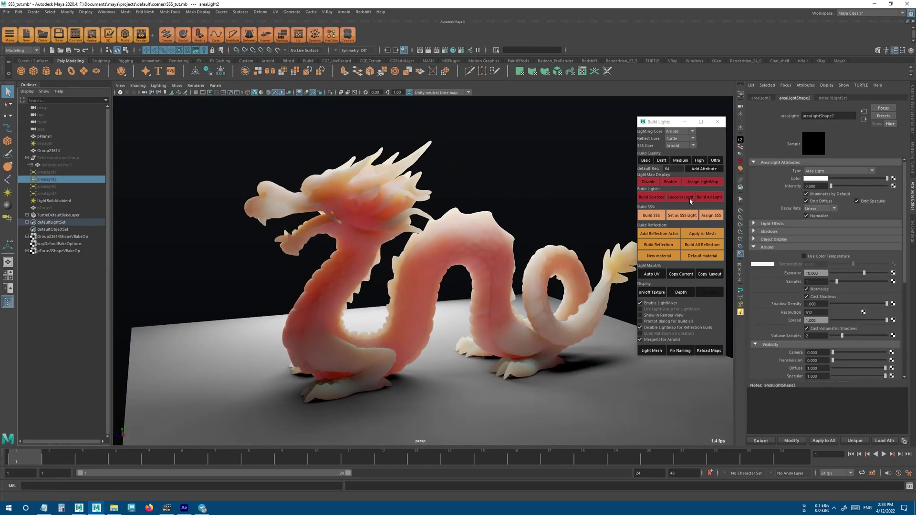
left_click(53, 187)
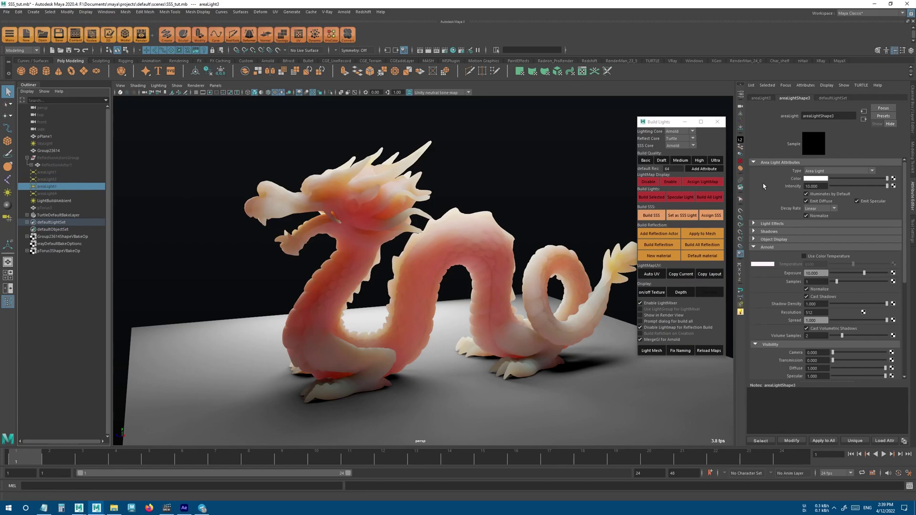
left_click_drag(888, 186, 828, 186)
- Try areaLight1's Intensity at 10 and at 100, and set it back to 0
left_click(70, 192)
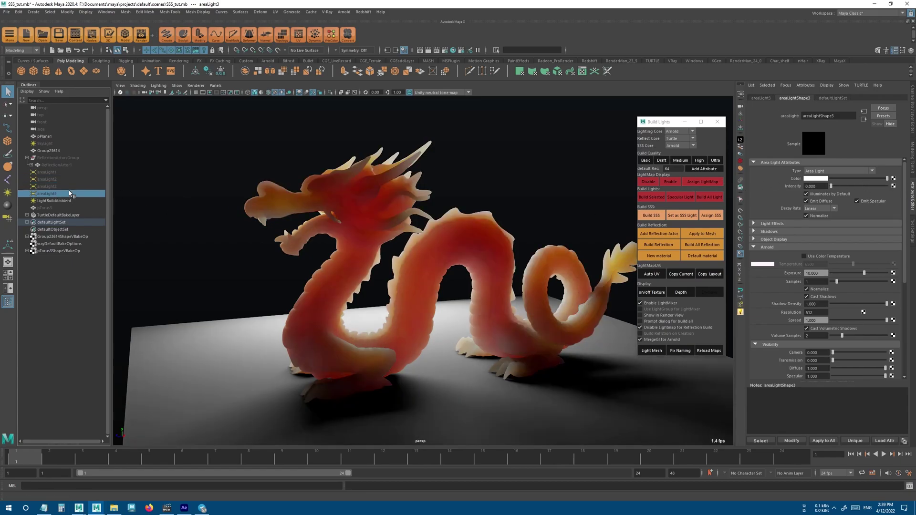
mouse_move(887, 187)
left_mouse_down()
mouse_move(782, 187)
mouse_move(891, 188)
left_mouse_up()
left_click(60, 173)
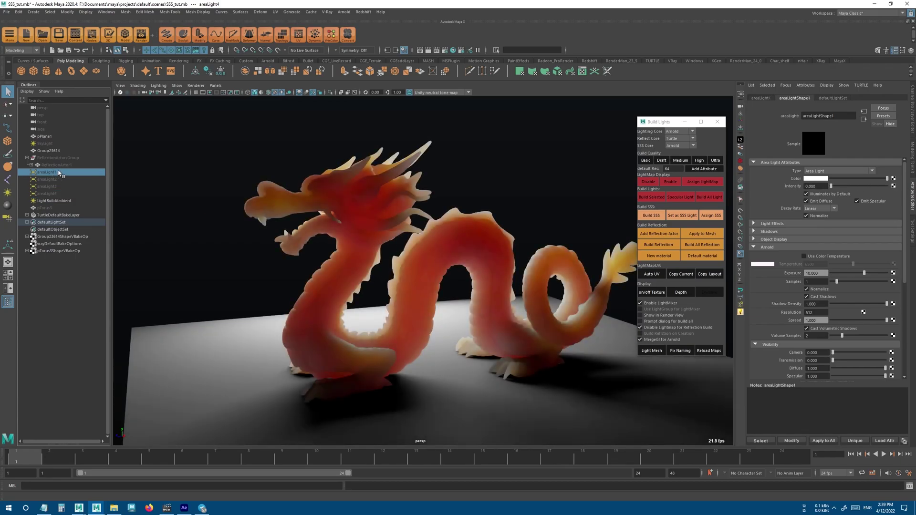
left_click(815, 186)
type("10")
key("Return")
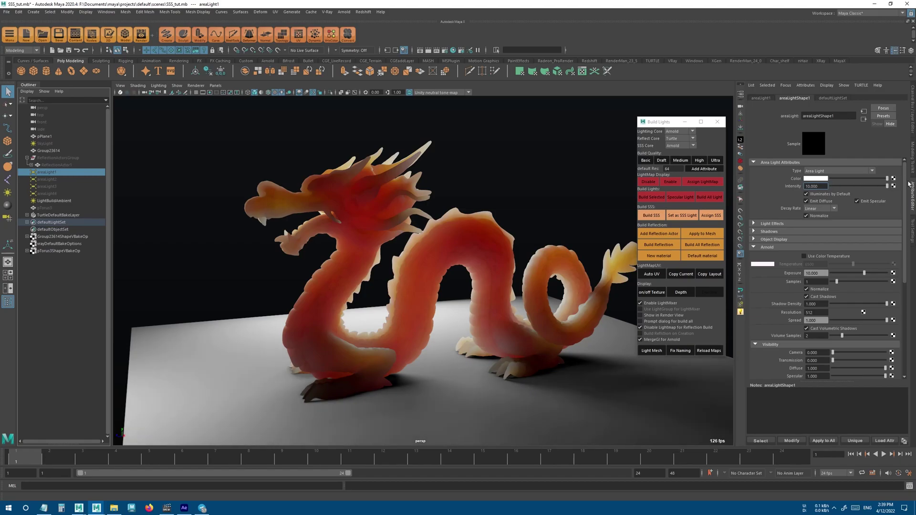
double_click(806, 186)
type("100")
key("Return")
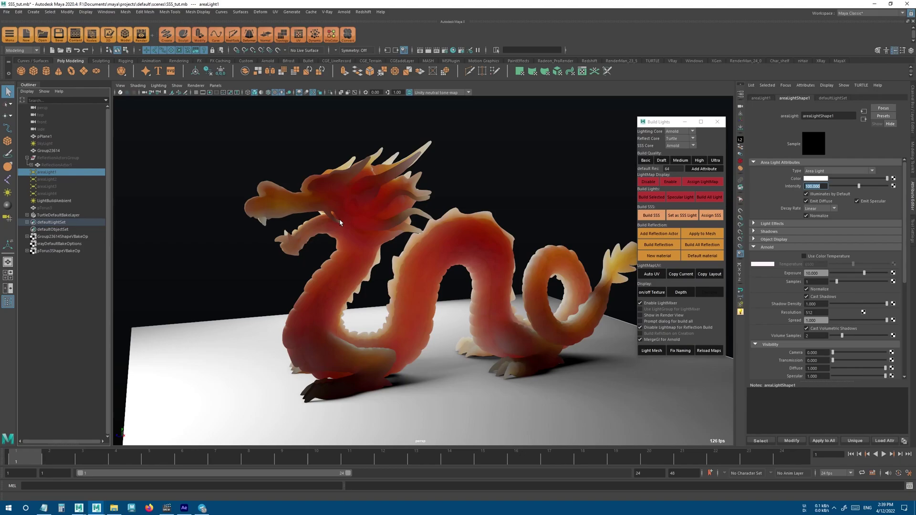
left_click_drag(669, 415, 361, 300, "alt")
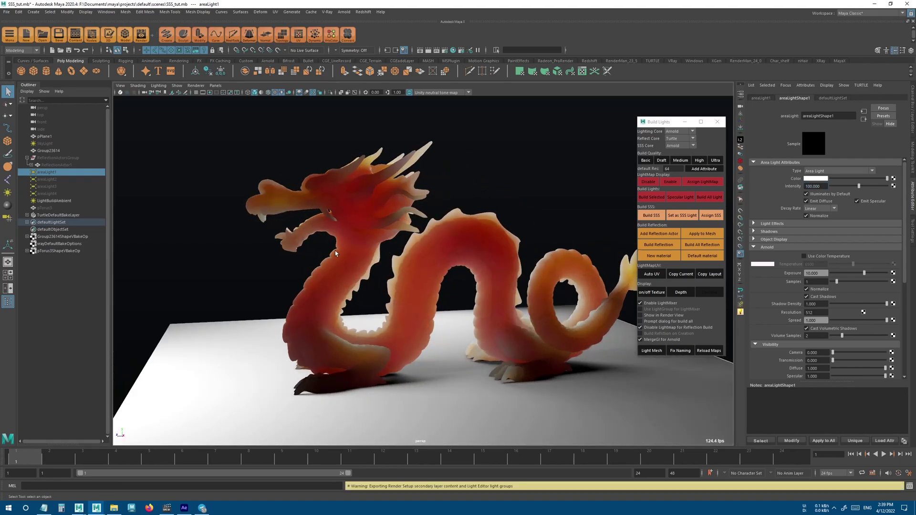
left_click(859, 186)
left_click_drag(859, 188, 878, 186)
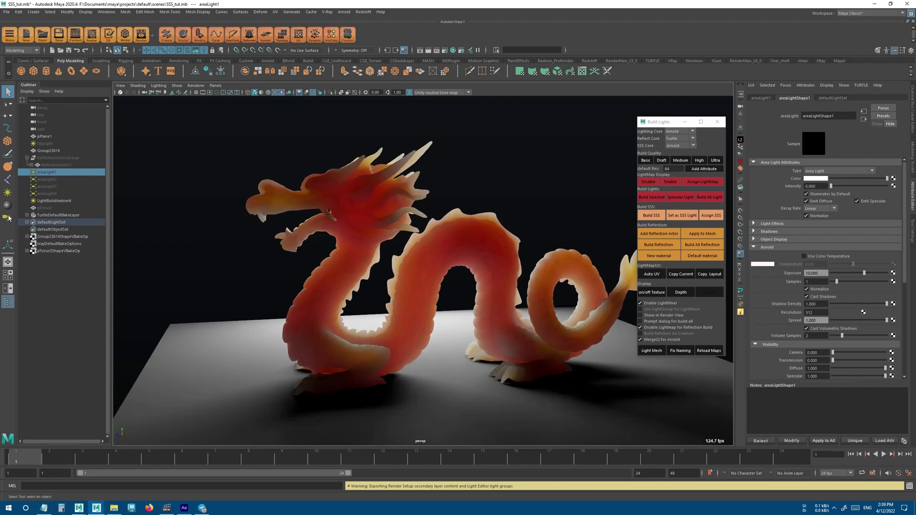
- Set the Intensity of areaLight3 to 10 and the Intensity of areaLight4 to 0
left_click(72, 180)
left_click(64, 187)
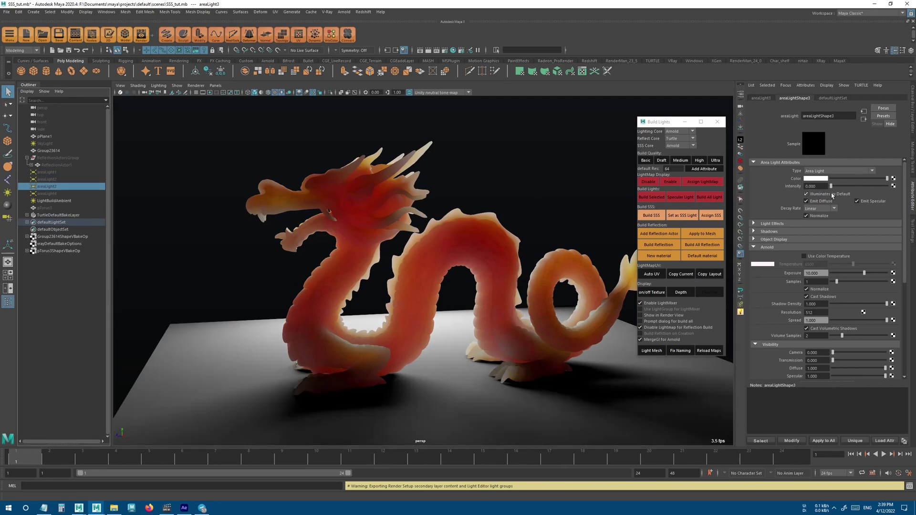
left_click_drag(831, 187, 915, 185)
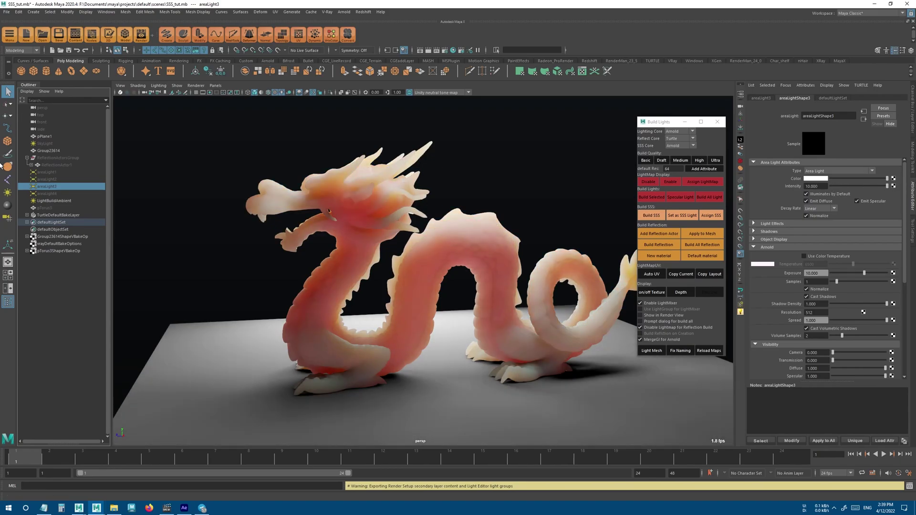
left_click(51, 194)
left_click_drag(845, 187, 826, 188)
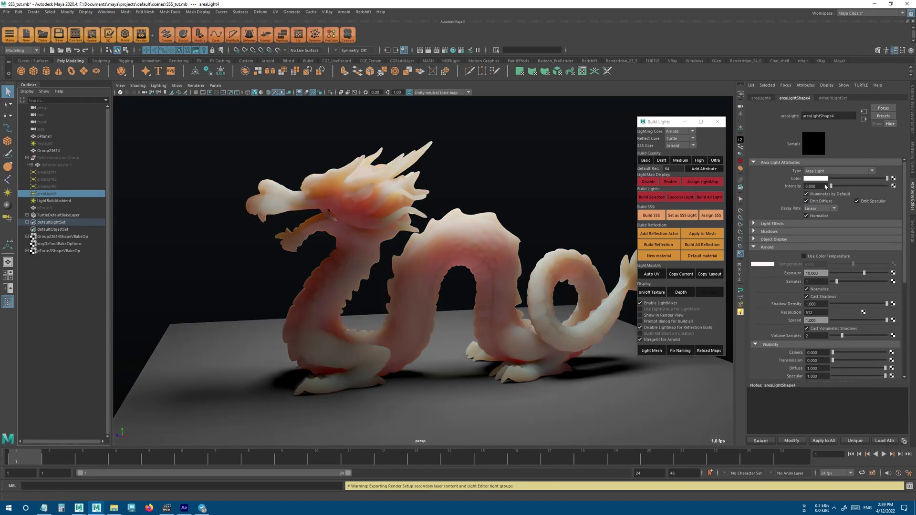
left_click_drag(430, 289, 420, 203, "alt")
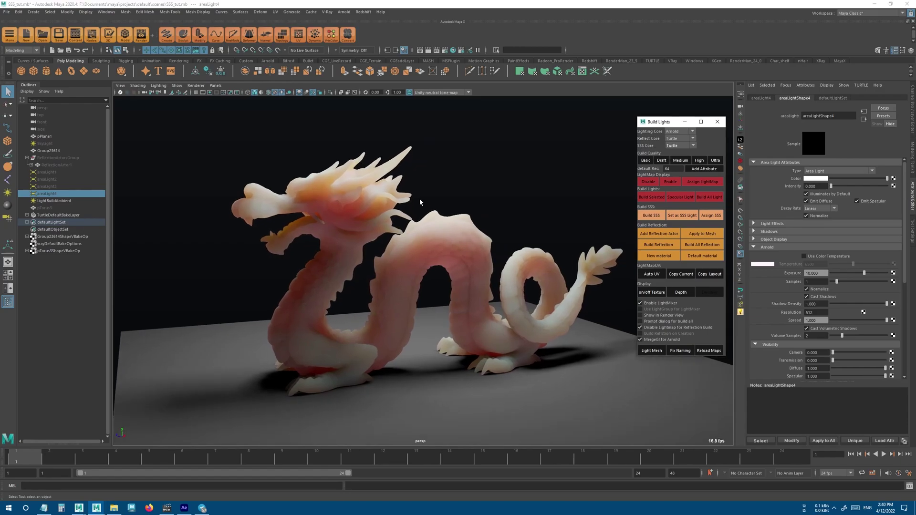
- Switch the Build Lights SSS Core to Turtle and back to Arnold, and clear the selection
left_click(688, 146)
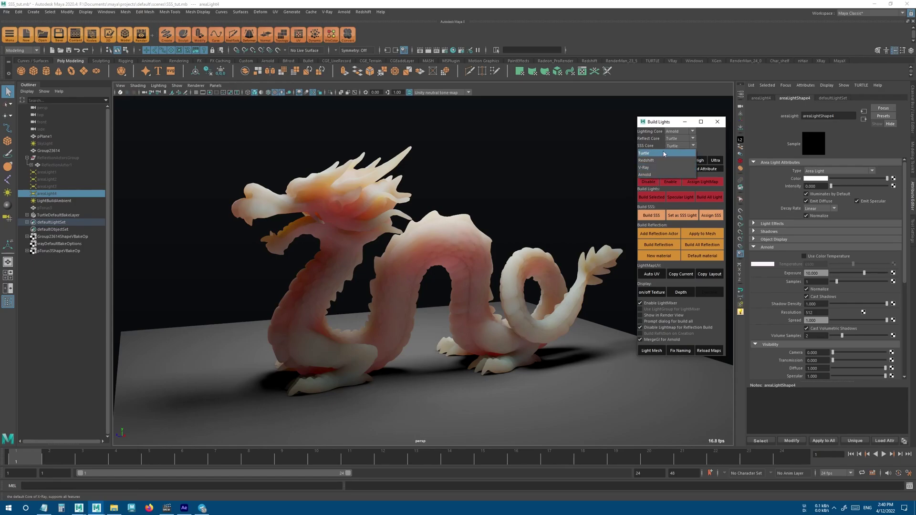
left_click(664, 154)
left_click(673, 145)
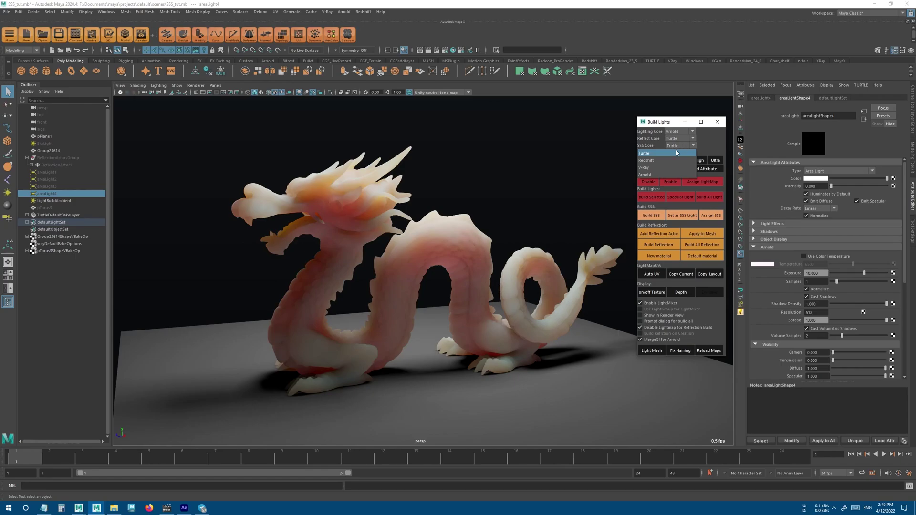
left_click(663, 176)
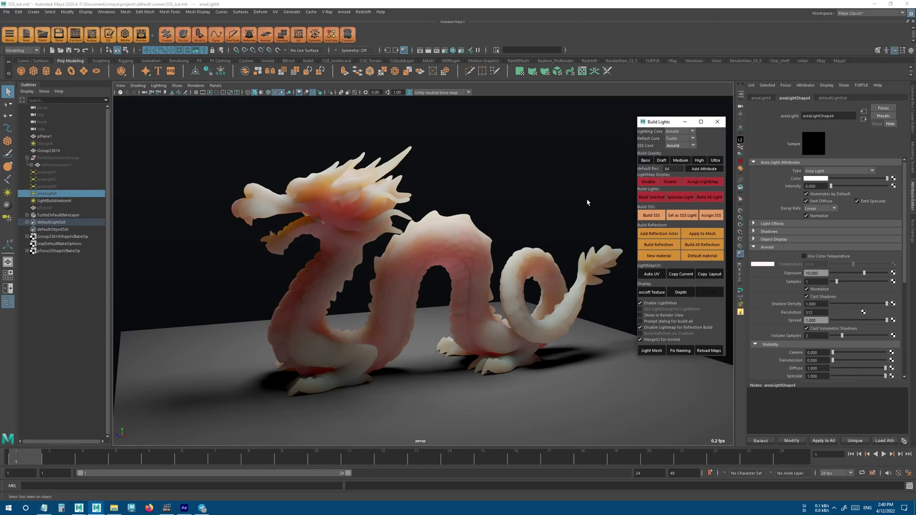
left_click(671, 146)
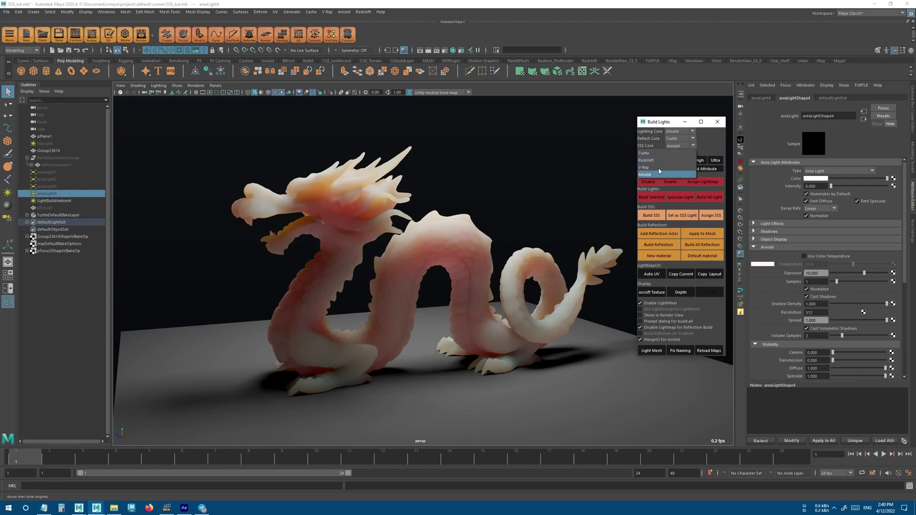
left_click(487, 234)
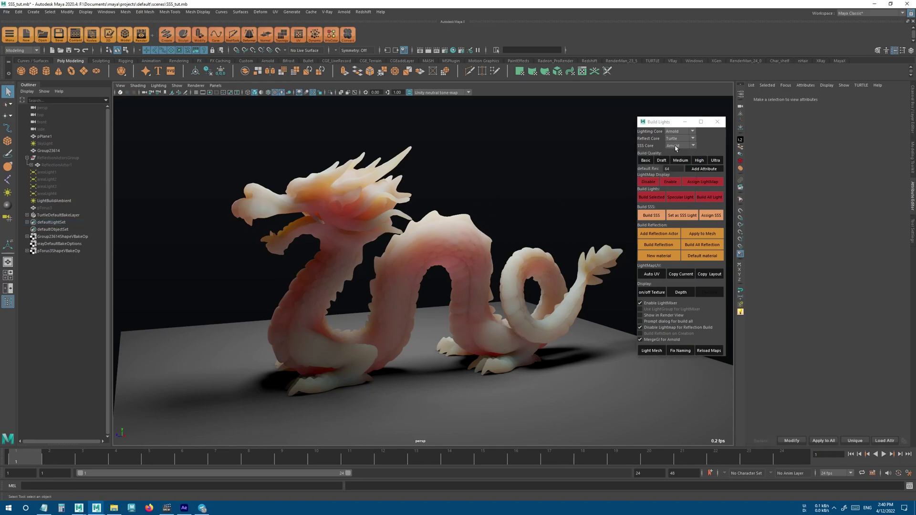
- Open the Render View to examine the last baked texture map, and close it
left_click_drag(493, 204, 199, 431, "alt")
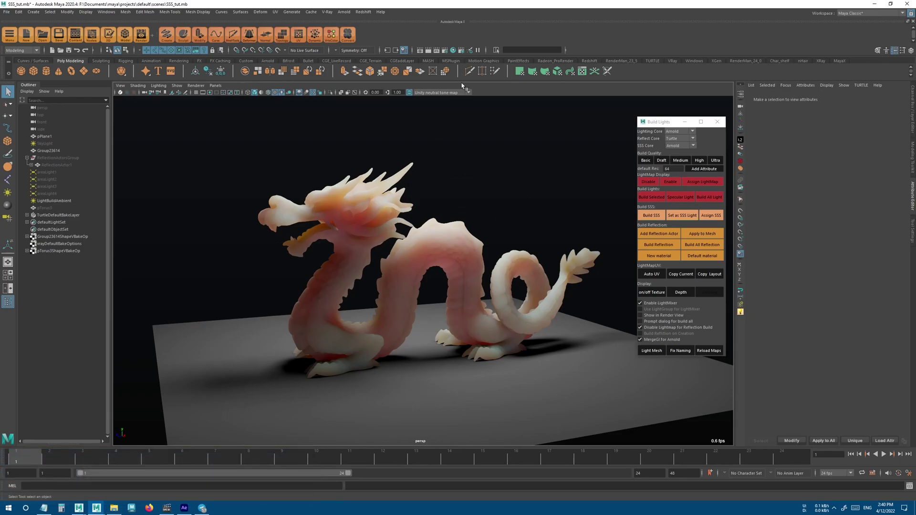
left_click(420, 51)
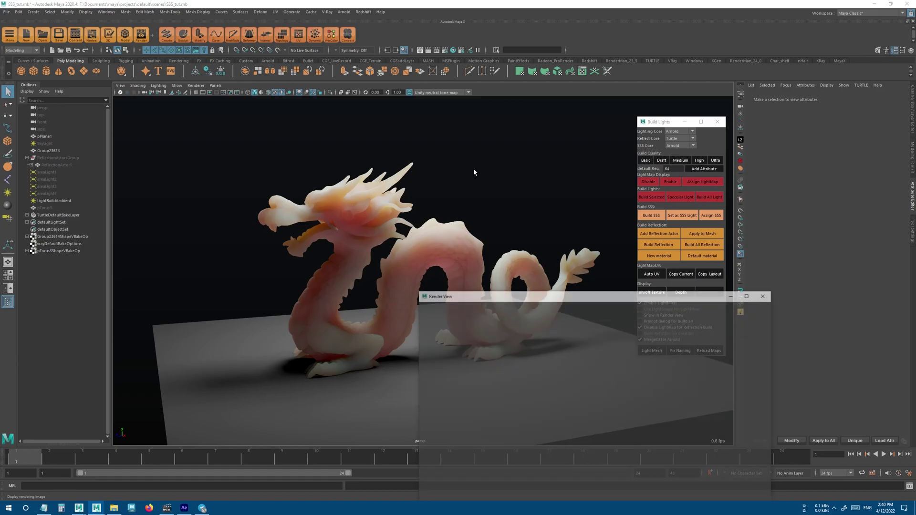
left_click_drag(528, 295, 470, 193)
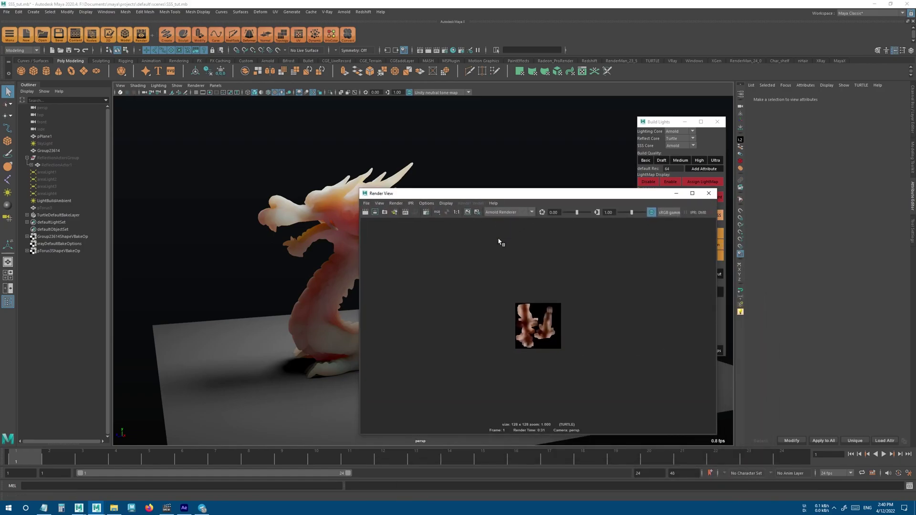
left_click(709, 193)
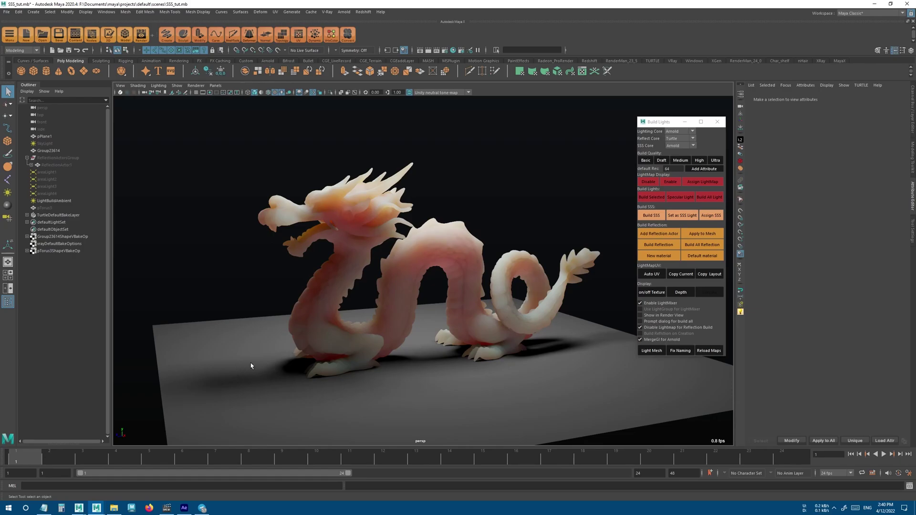
- Switch to the Maya window with the DragonVray.mb scene and examine the dragon's shading from several sides
mouse_move(99, 507)
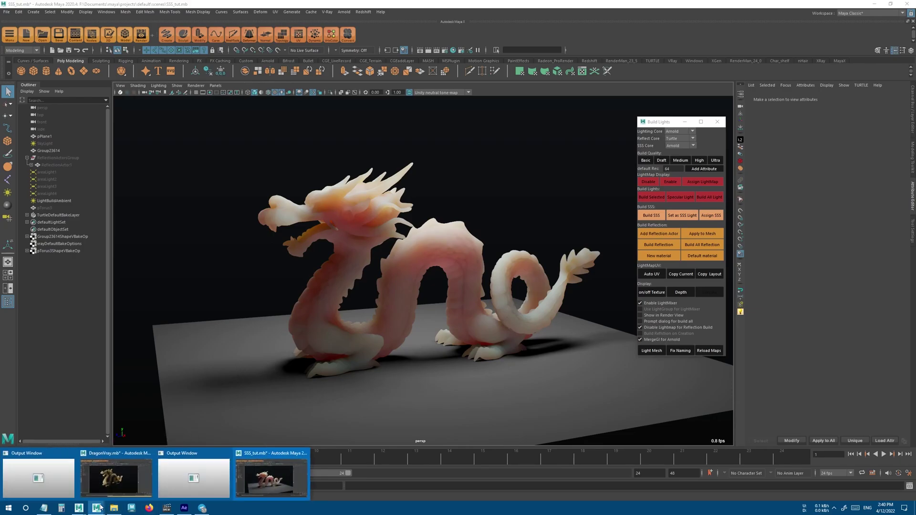
left_click(116, 477)
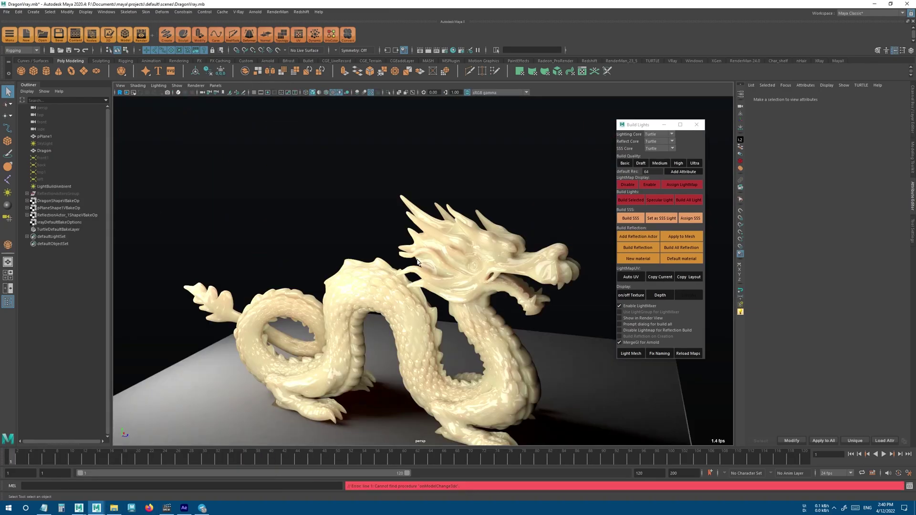
left_click_drag(417, 261, 460, 297, "alt")
right_click_drag(460, 297, 527, 297, "alt")
left_click_drag(528, 296, 502, 199, "alt")
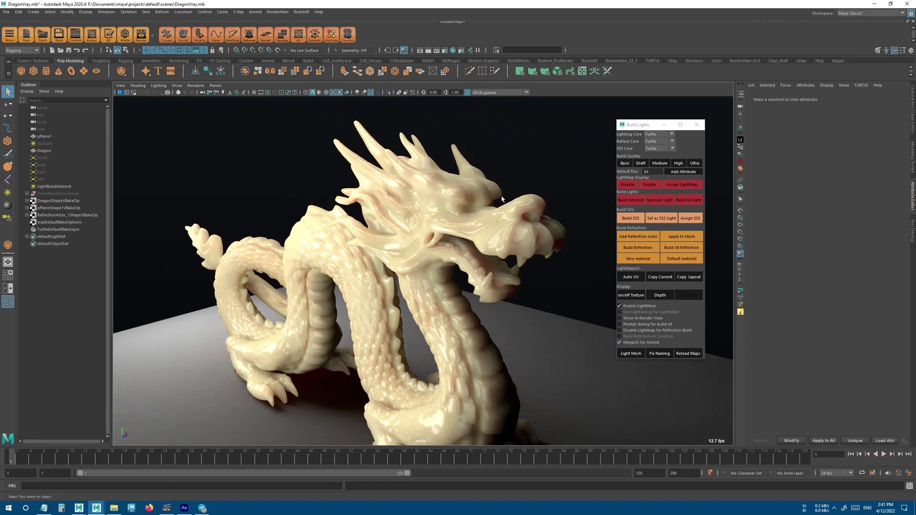
left_click_drag(415, 318, 396, 289, "alt")
middle_click_drag(396, 288, 406, 274, "alt")
left_click_drag(406, 274, 393, 281, "alt")
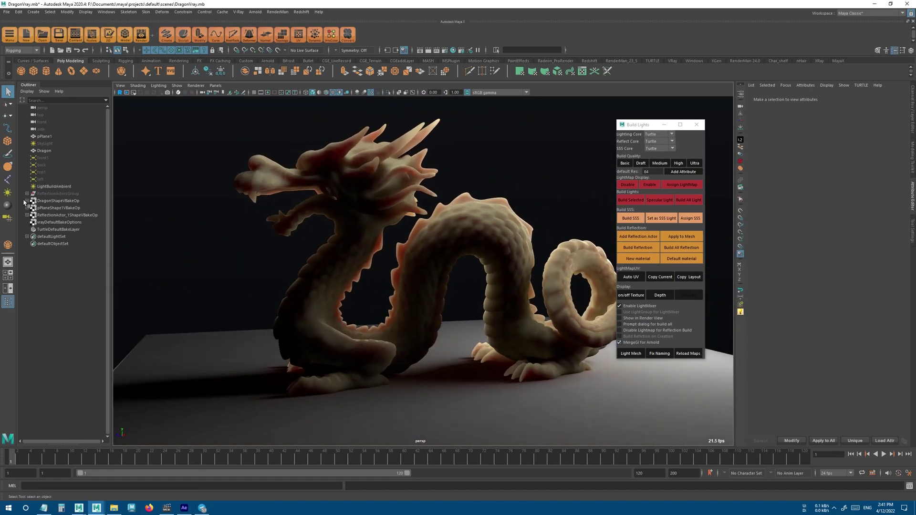
- Set the Intensity of the front1 area light to 10 and inspect the dragon's lit side
left_click(51, 166)
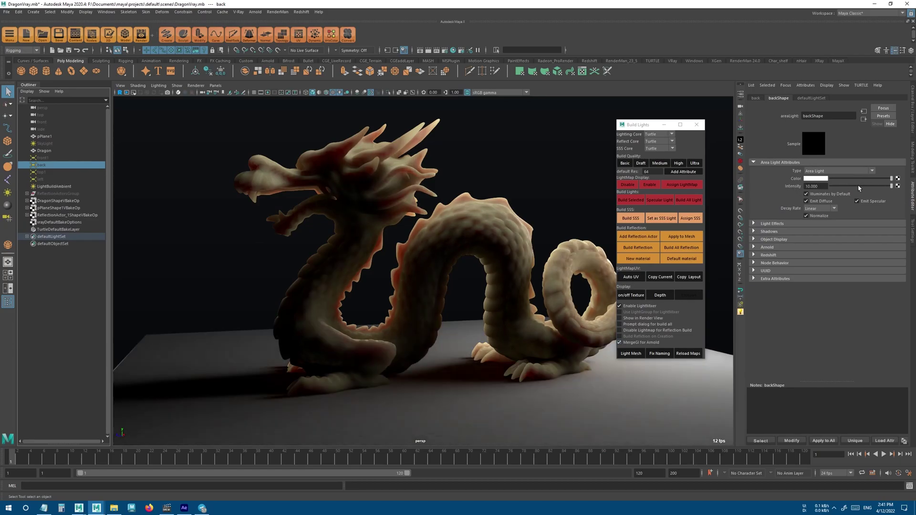
left_click(52, 158)
left_click_drag(832, 186, 894, 186)
left_click_drag(294, 301, 356, 314, "alt")
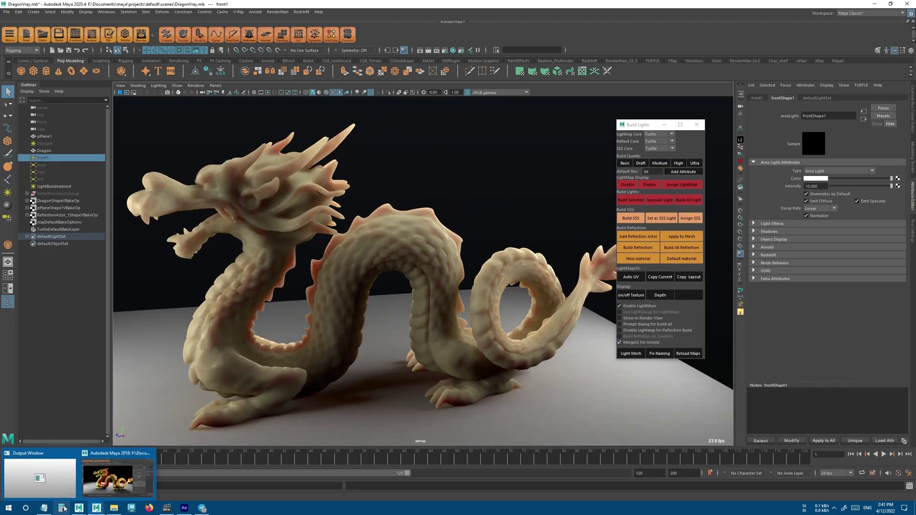
- Switch to the Maya 2018 window with Dragon.mb and open the layered texture connected to the dragon's rsSkin1RT Color
left_click(79, 508)
left_click(117, 477)
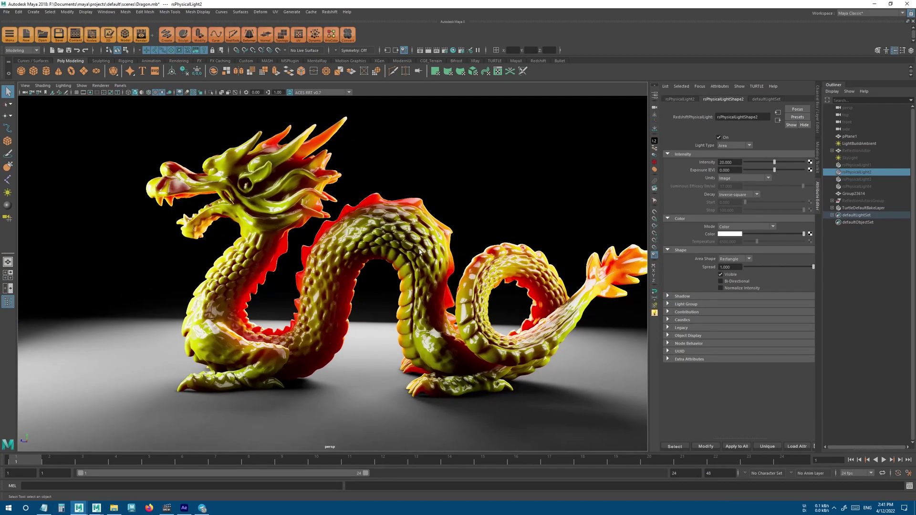
left_click(410, 265)
left_click(676, 445)
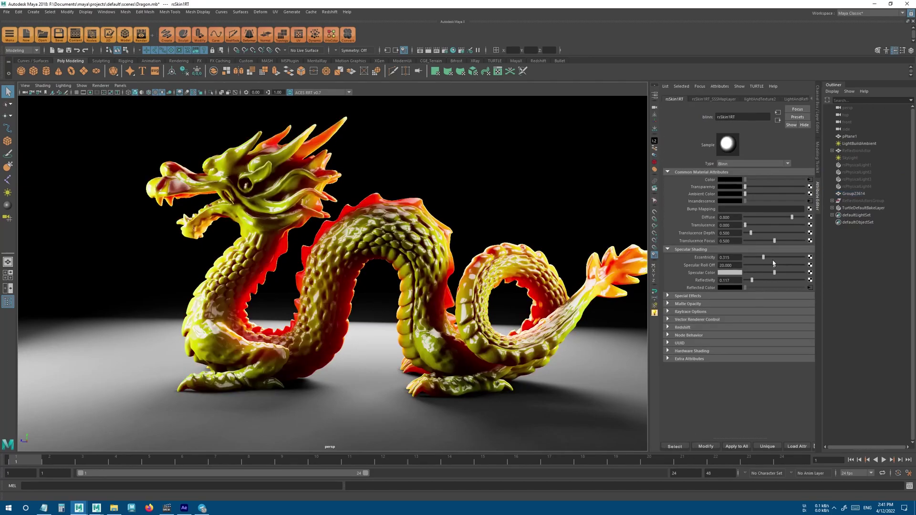
left_click(810, 180)
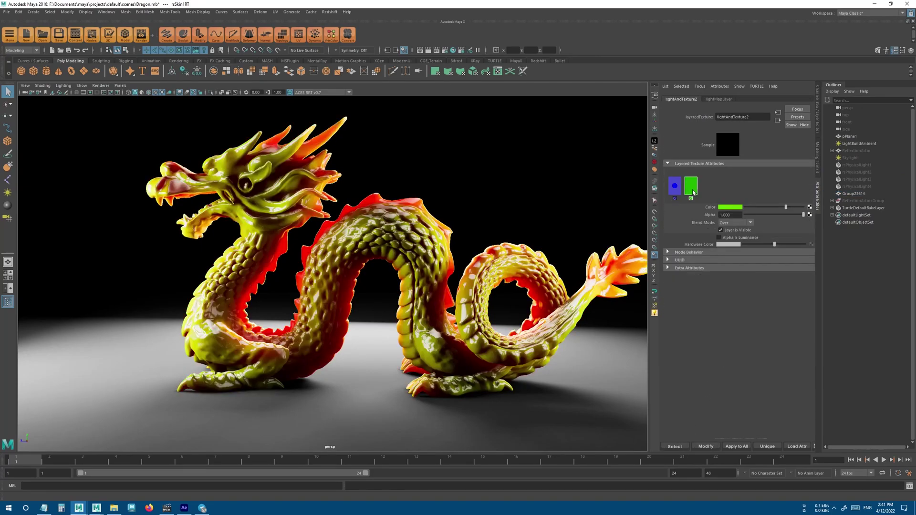
- Try a different brightness for the green layer's Color in the layered texture, and undo the change
mouse_move(774, 209)
left_mouse_down()
mouse_move(713, 213)
mouse_move(790, 210)
left_mouse_up()
middle_click_drag(495, 254, 537, 261, "alt")
key("ctrl+z")
key("ctrl+z")
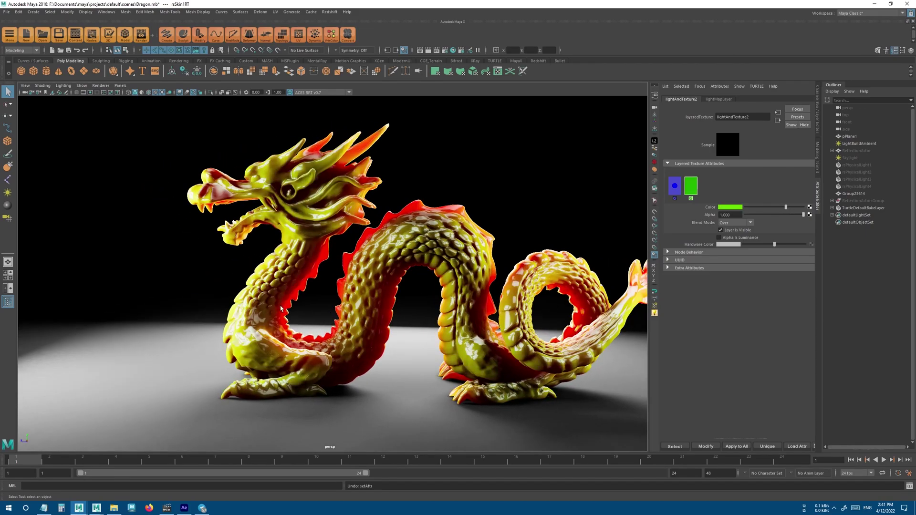
- Set rsPhysicalLight4's Intensity to 0 and view the dragon from its opposite side
left_click_drag(260, 291, 379, 316, "alt")
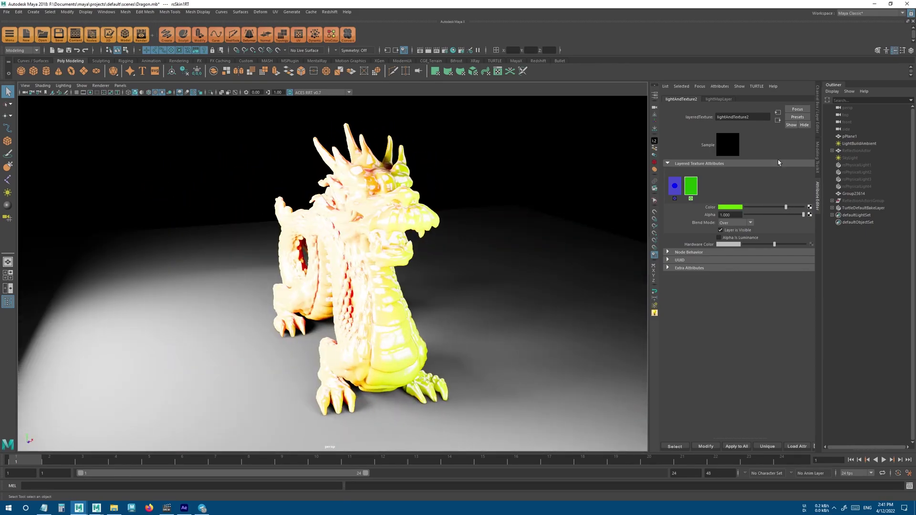
left_click(856, 179)
left_click(876, 186)
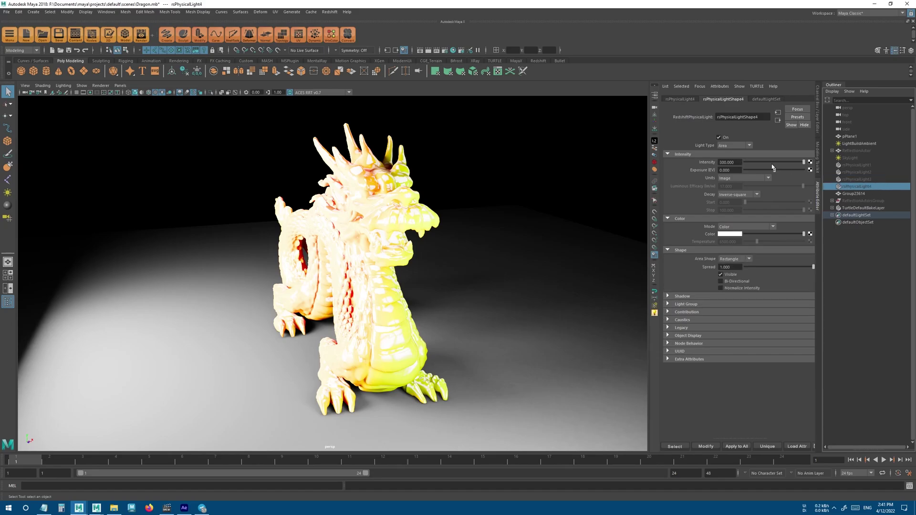
left_click_drag(773, 164, 729, 164)
left_click_drag(359, 242, 447, 242, "alt")
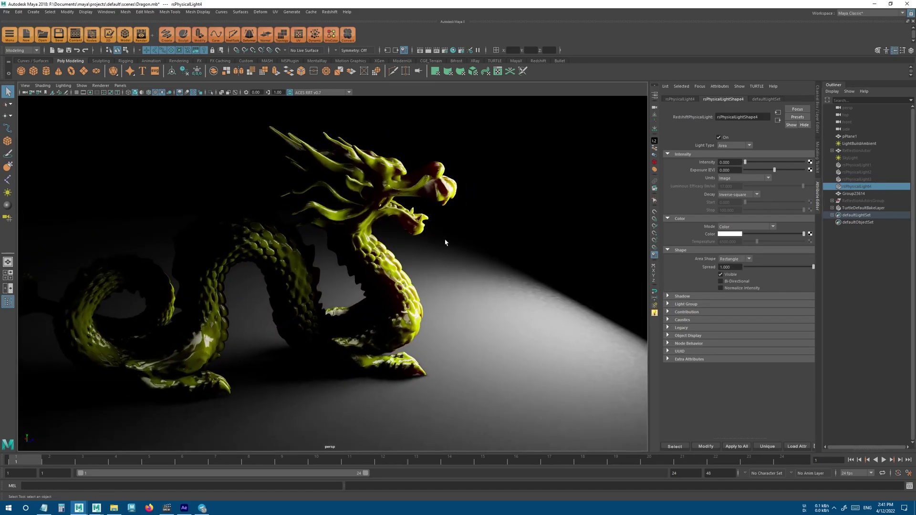
middle_click_drag(448, 242, 473, 239, "alt")
- Set rsPhysicalLight1's Intensity to 1 and select rsPhysicalLight2
left_click(869, 167)
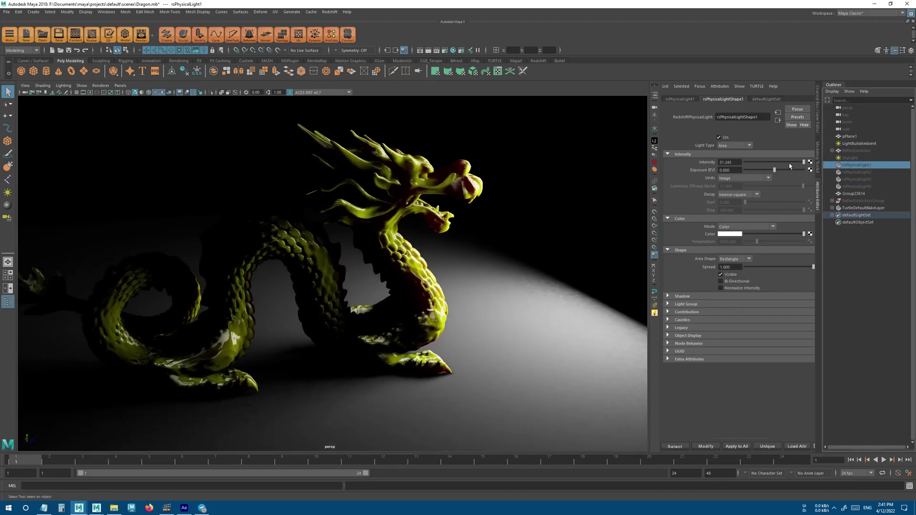
left_click_drag(790, 166, 811, 167)
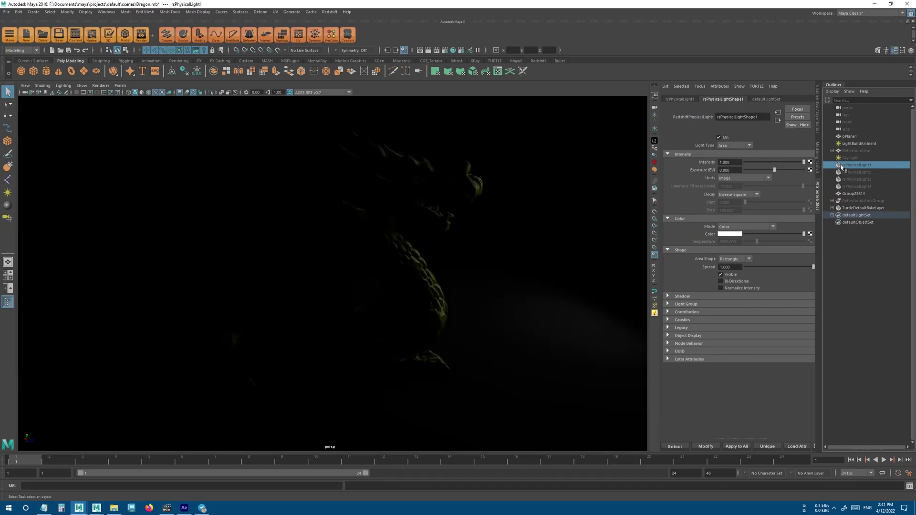
left_click(850, 171)
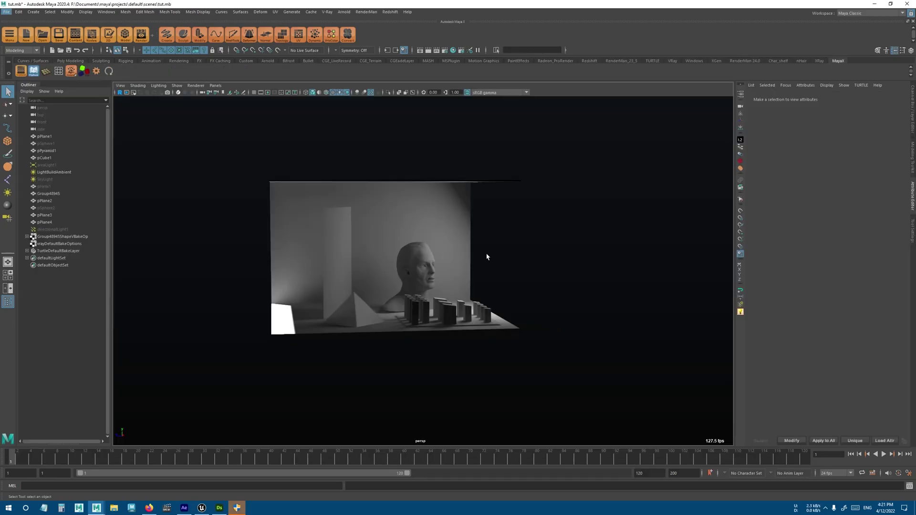
- Examine the baked lighting on the head bust, pyramid and blocks from several sides and close up
left_click_drag(487, 257, 463, 247, "alt")
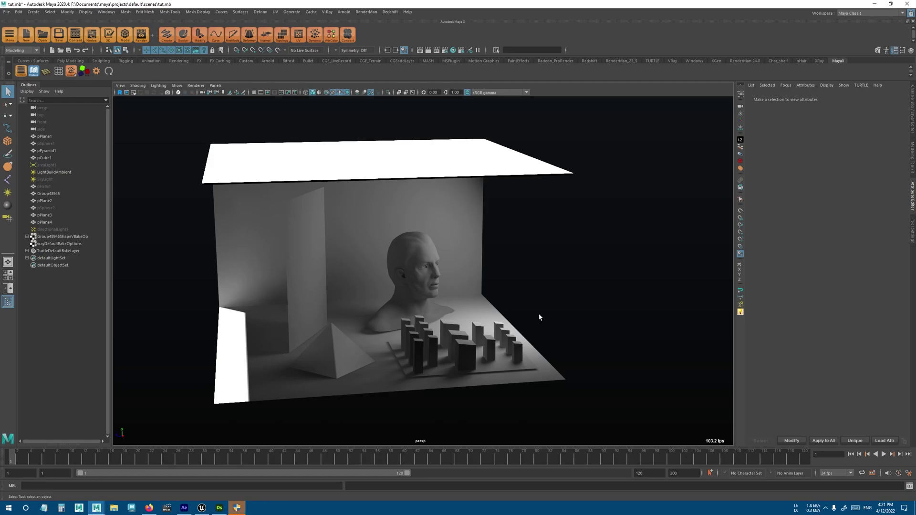
scroll(540, 317, "up", 3)
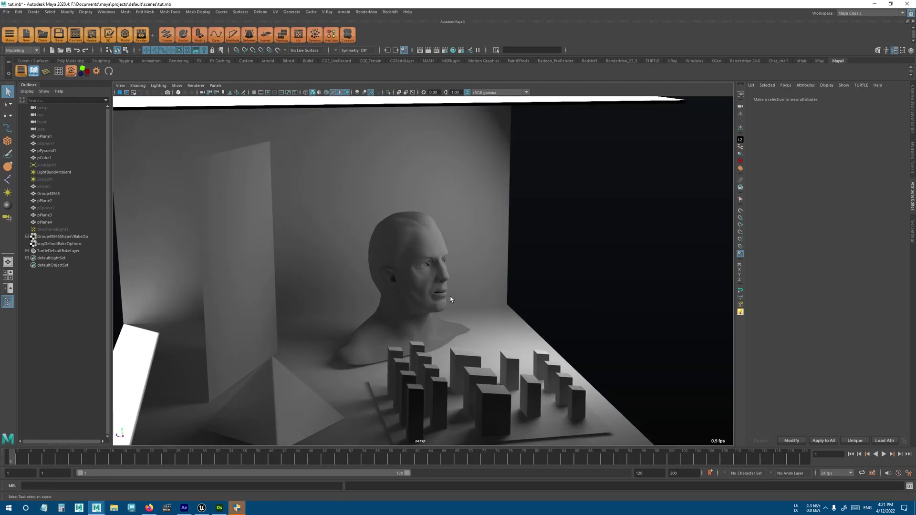
left_click_drag(451, 299, 467, 225, "alt")
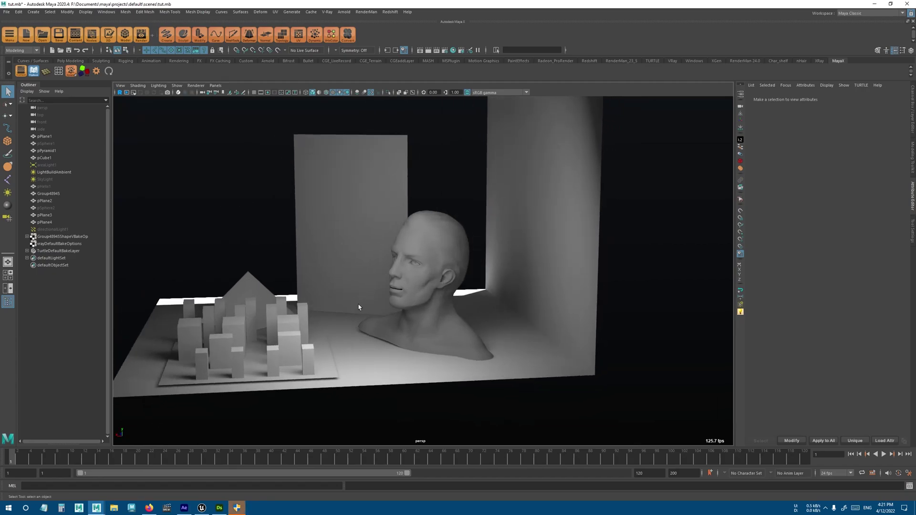
left_click_drag(359, 307, 432, 298, "alt")
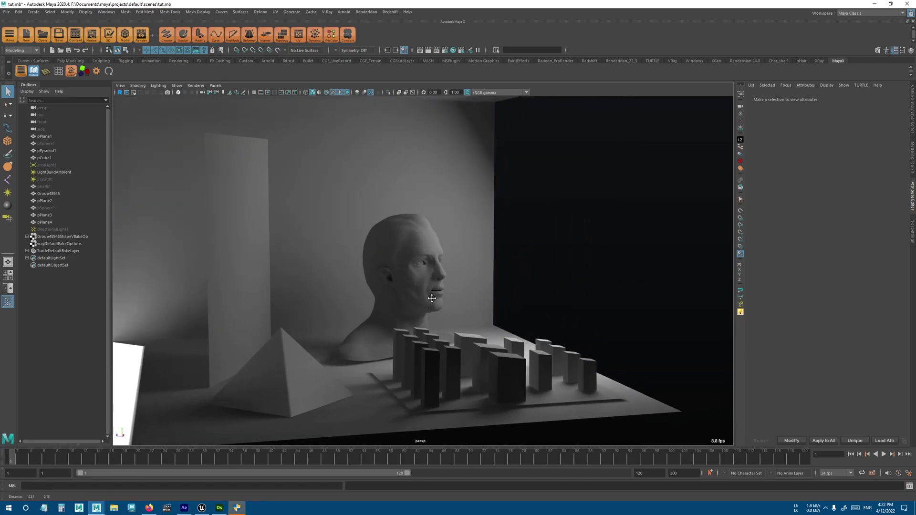
middle_click_drag(432, 298, 431, 301, "alt")
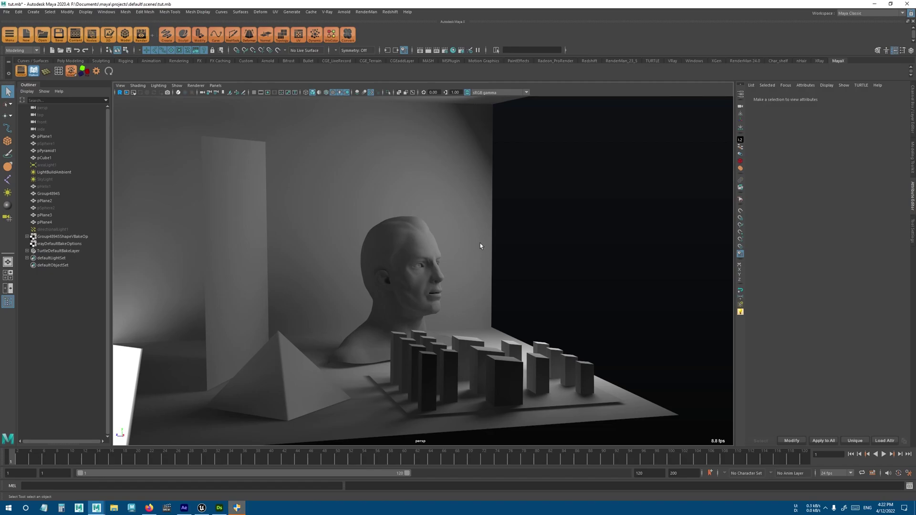
left_click_drag(495, 278, 462, 282, "alt")
mouse_move(462, 282)
right_mouse_down("alt")
mouse_move(487, 285)
mouse_move(458, 286)
right_mouse_up("alt")
left_click_drag(458, 286, 479, 282, "alt")
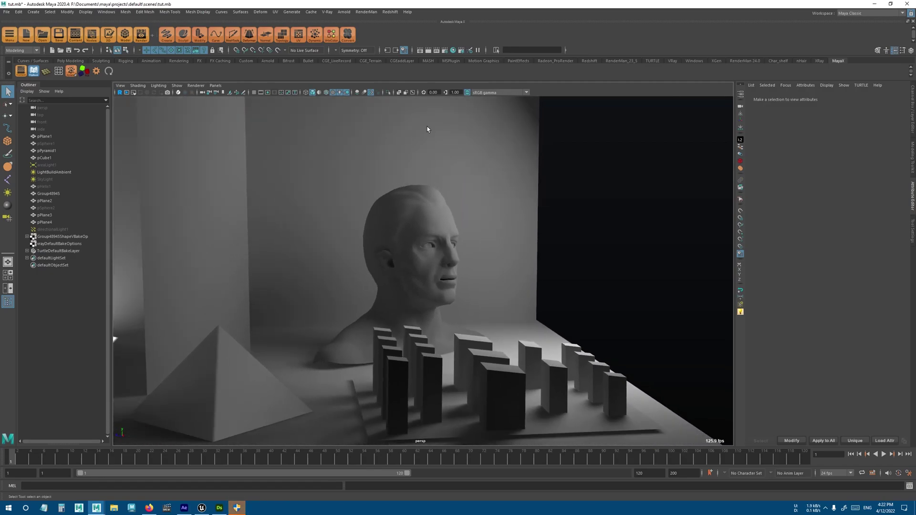
- Render the perspective view with Maya Hardware 2.0 and keep the image in the Render View
left_click(420, 51)
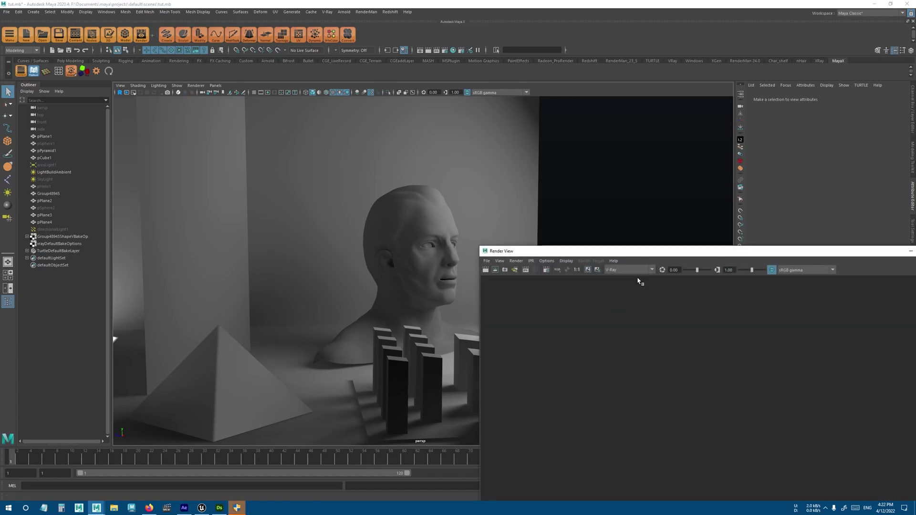
scroll(401, 267, "up", 3)
left_click(629, 270)
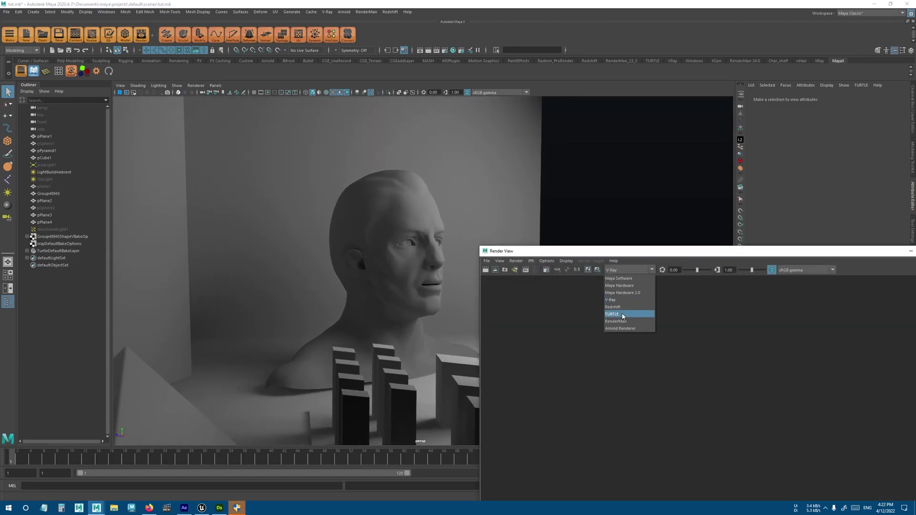
left_click(631, 293)
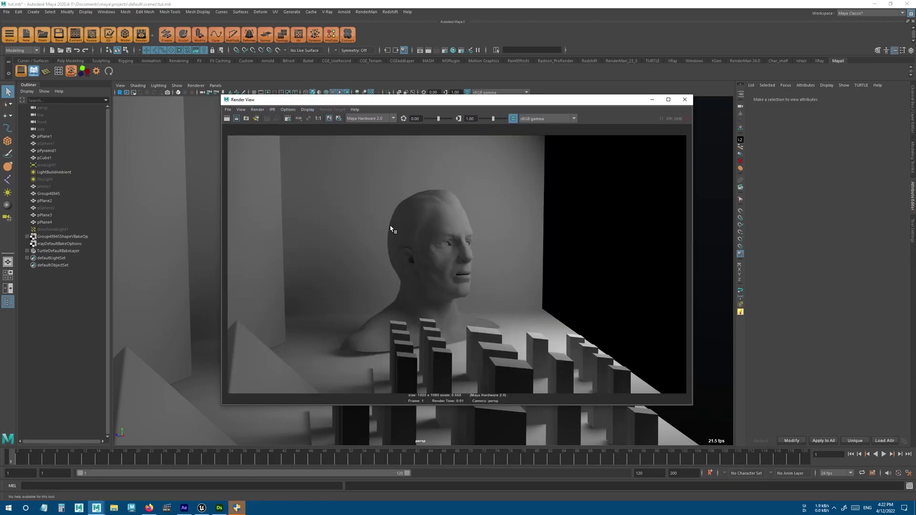
left_click(329, 119)
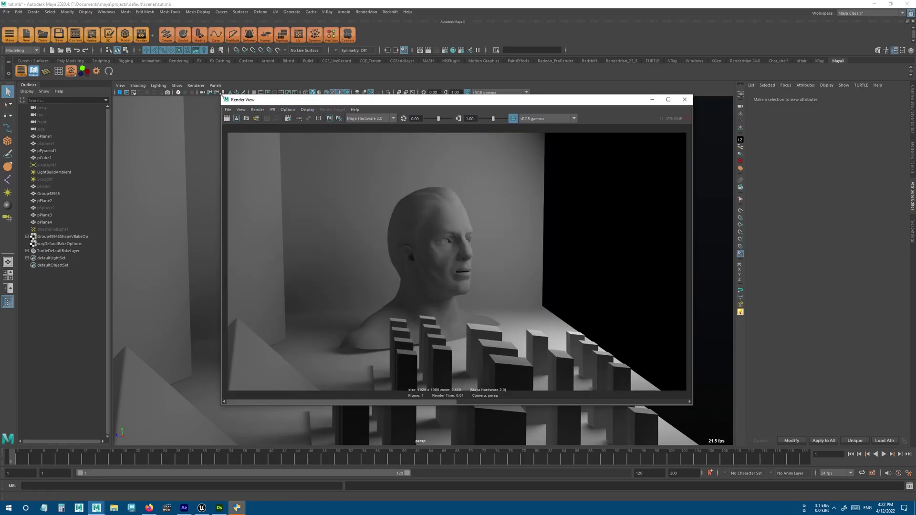
- Enlarge the Render View, open the Build Lights tool and disable the lightmap display so the real scene lights are active
left_click_drag(223, 97, 147, 50)
left_click(743, 313)
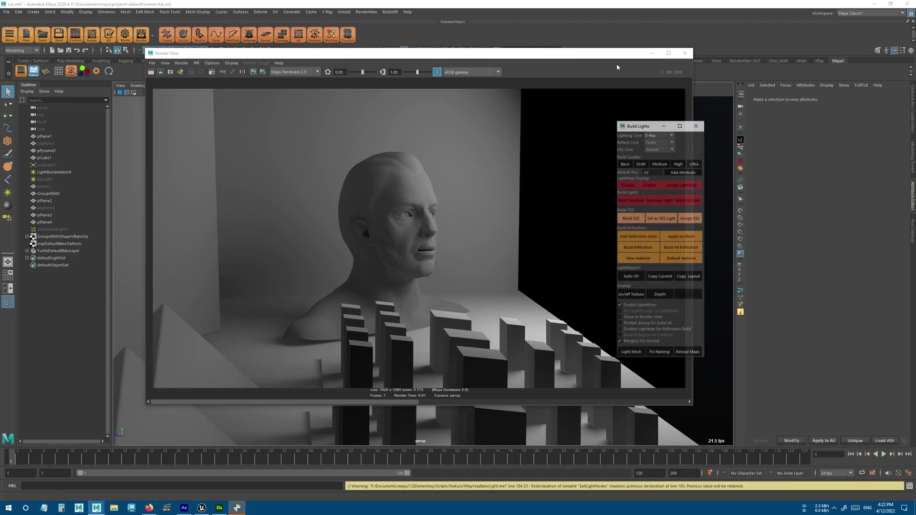
left_click_drag(618, 53, 426, 217)
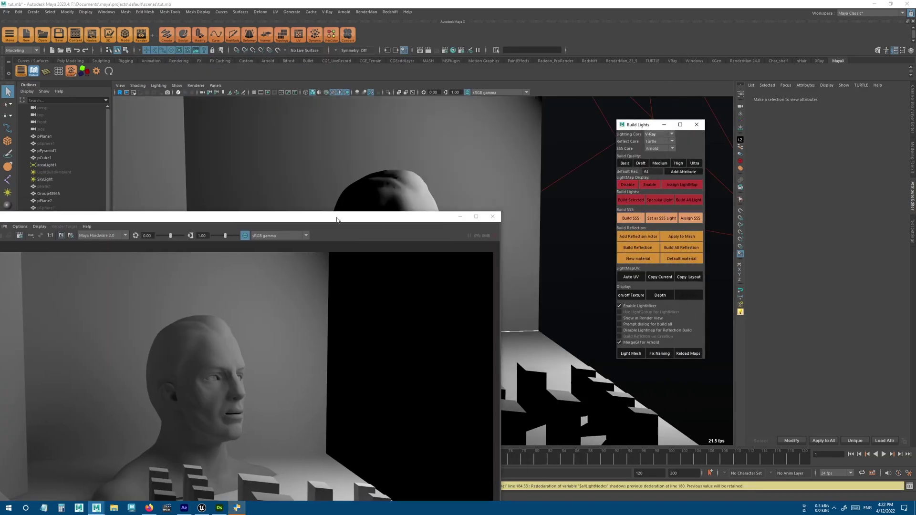
left_click_drag(337, 220, 566, 67)
- Switch the renderer to V-Ray and render a region over the bust's face in the Render View
left_click(332, 83)
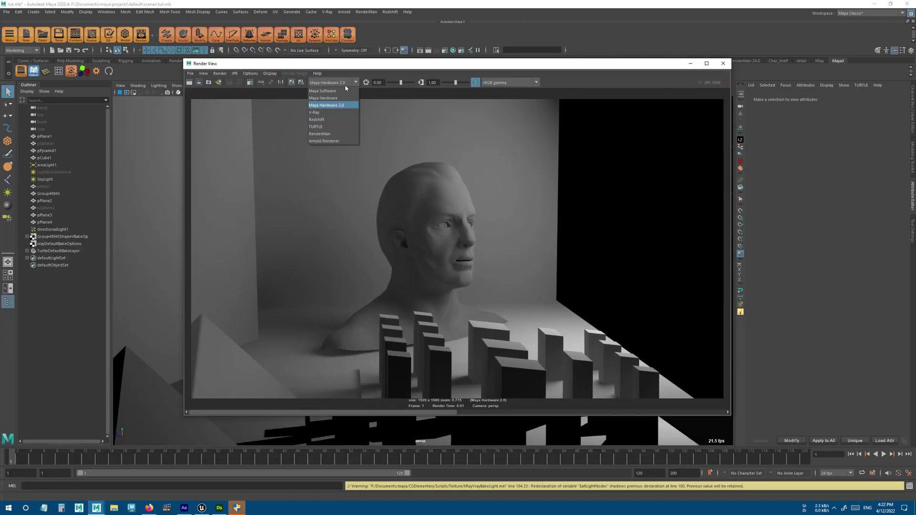
left_click(330, 112)
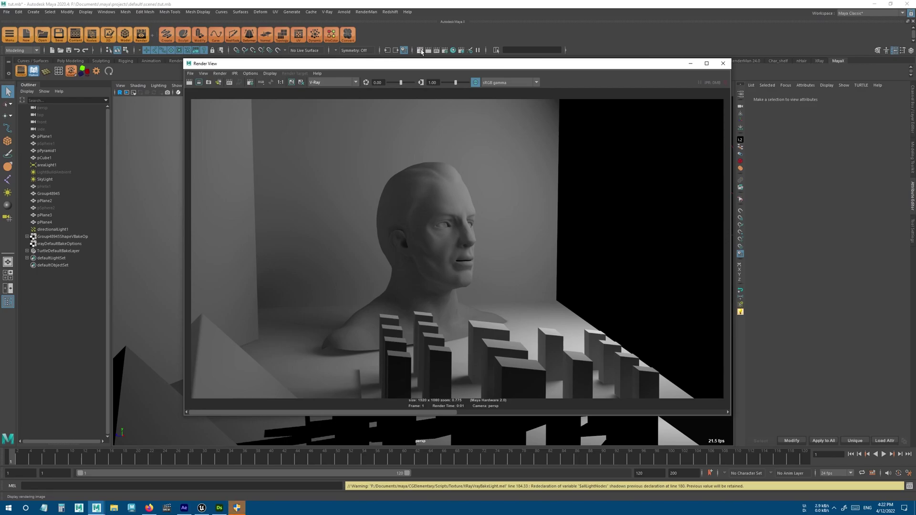
left_click_drag(363, 195, 486, 265)
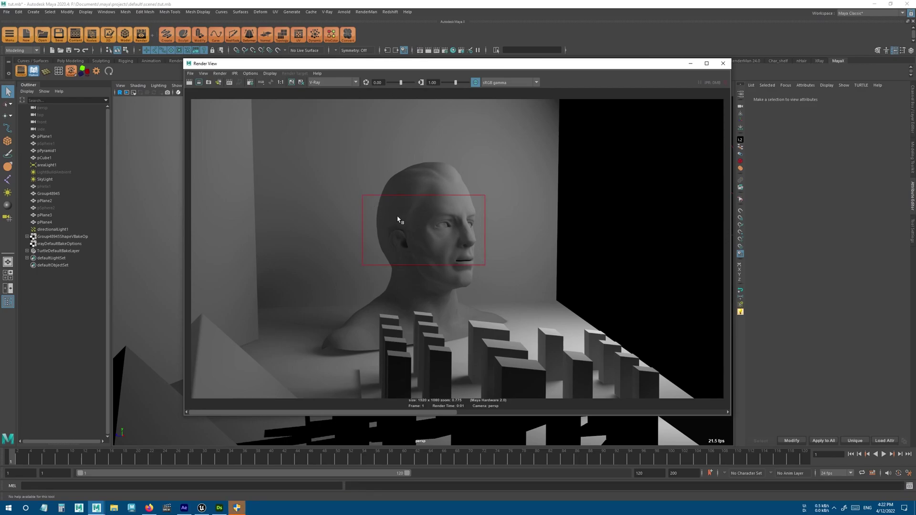
left_click_drag(401, 209, 472, 257)
left_click(199, 82)
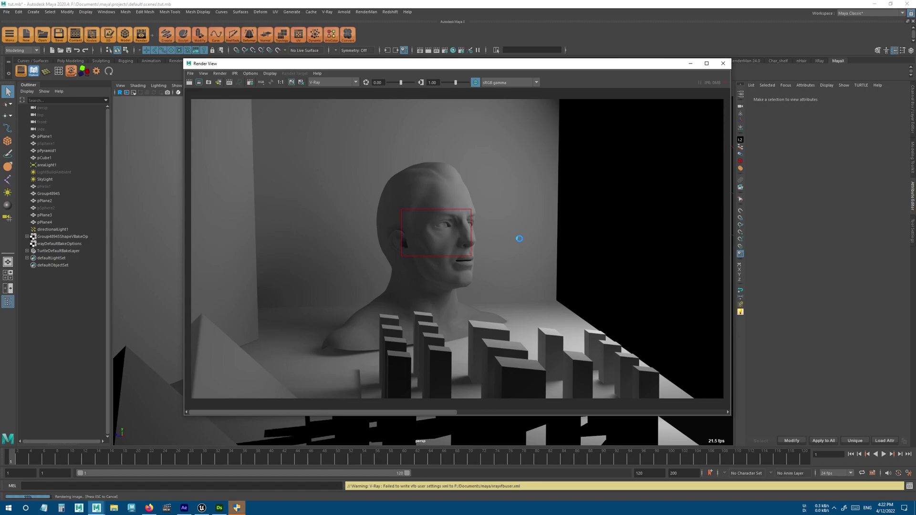
left_click(447, 404)
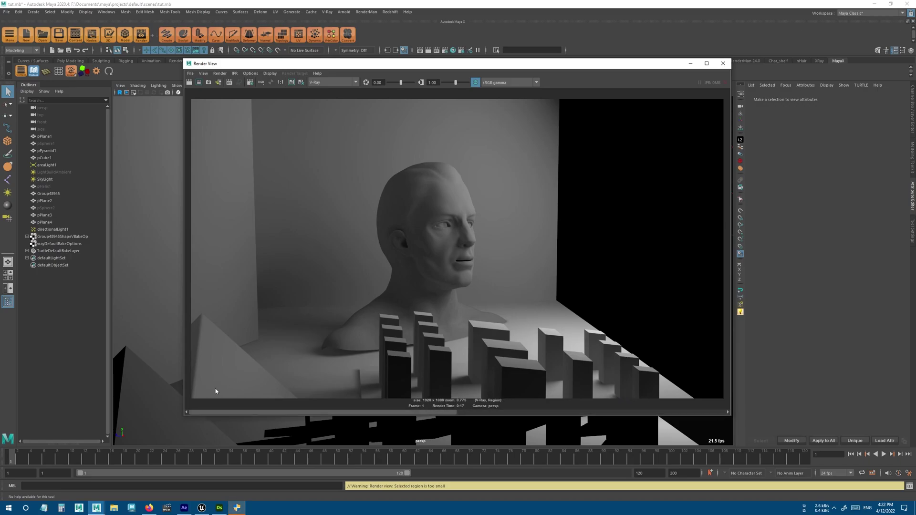
- Compare the kept Maya Hardware 2.0 image with the V-Ray region render on the bust's face
scroll(405, 230, "up", 5)
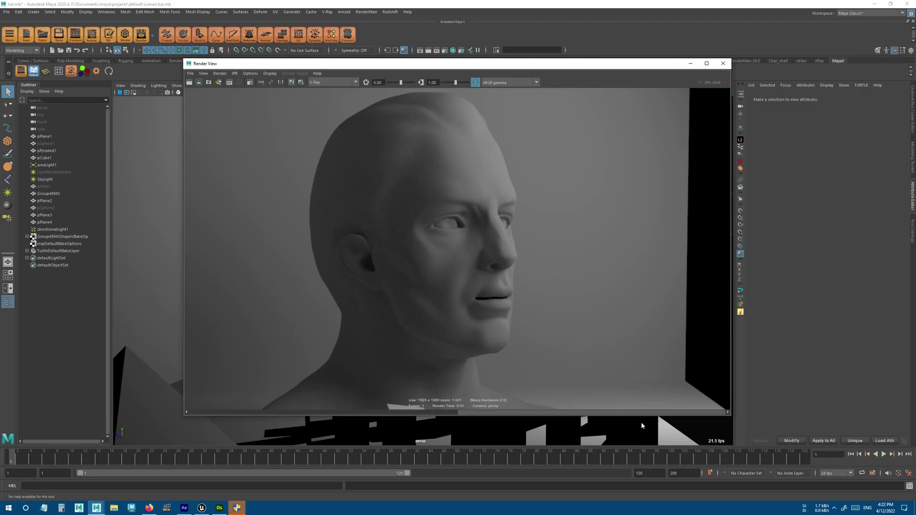
left_click_drag(316, 424, 649, 412)
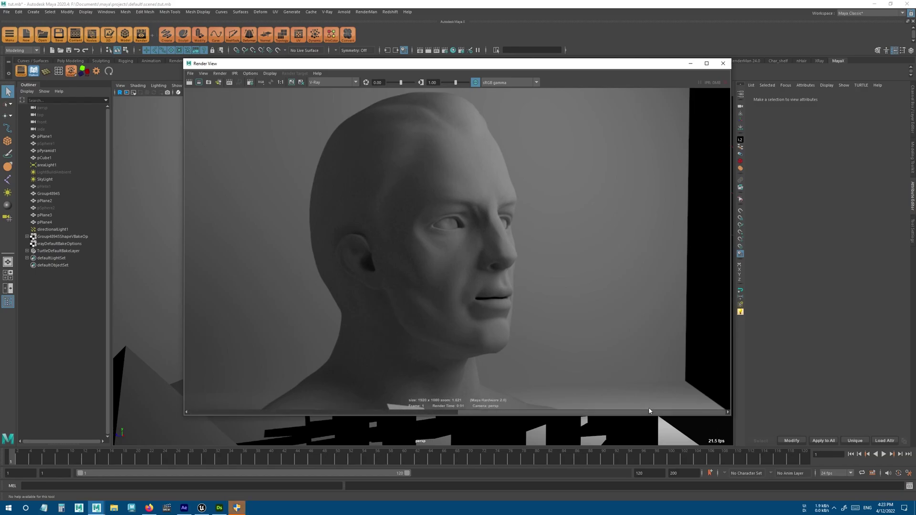
left_click(348, 411)
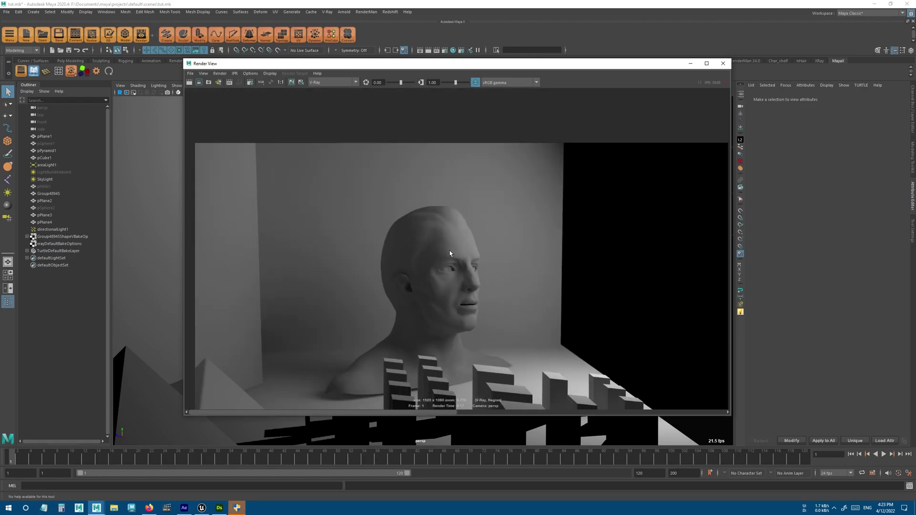
middle_click_drag(459, 281, 459, 258, "alt")
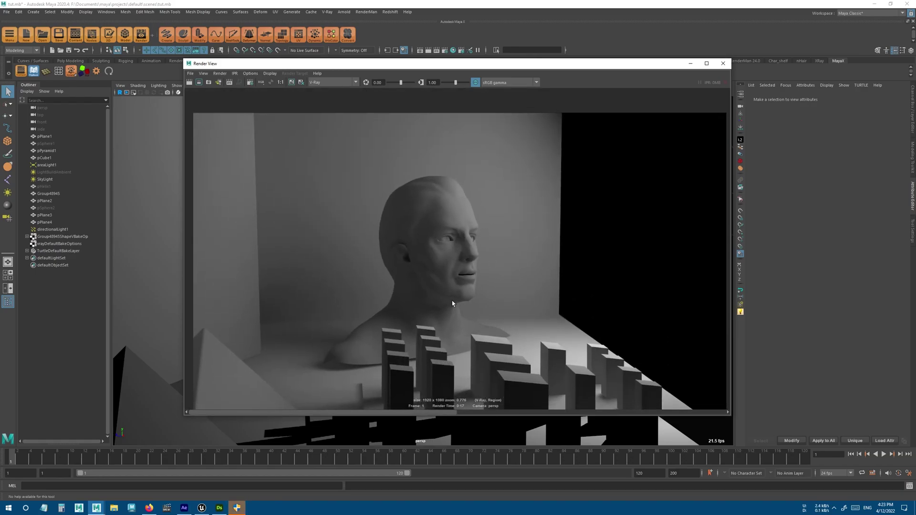
middle_click_drag(496, 292, 494, 273, "alt")
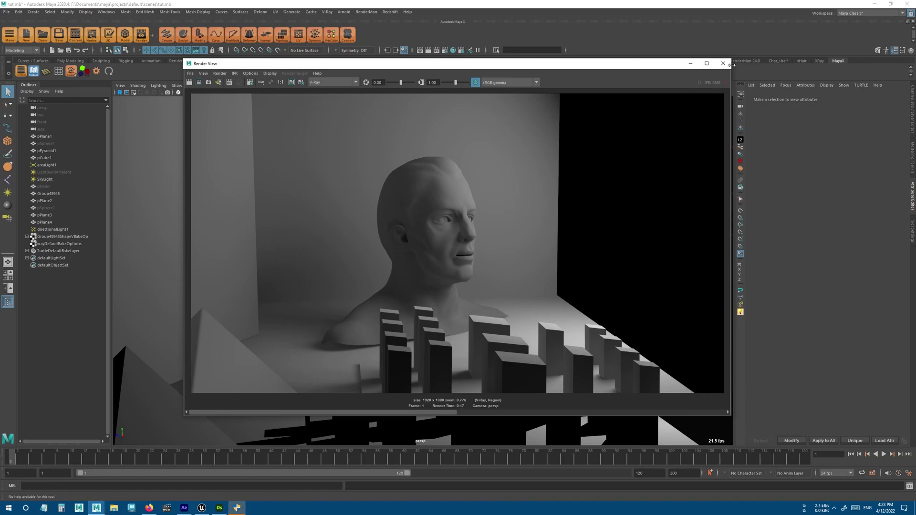